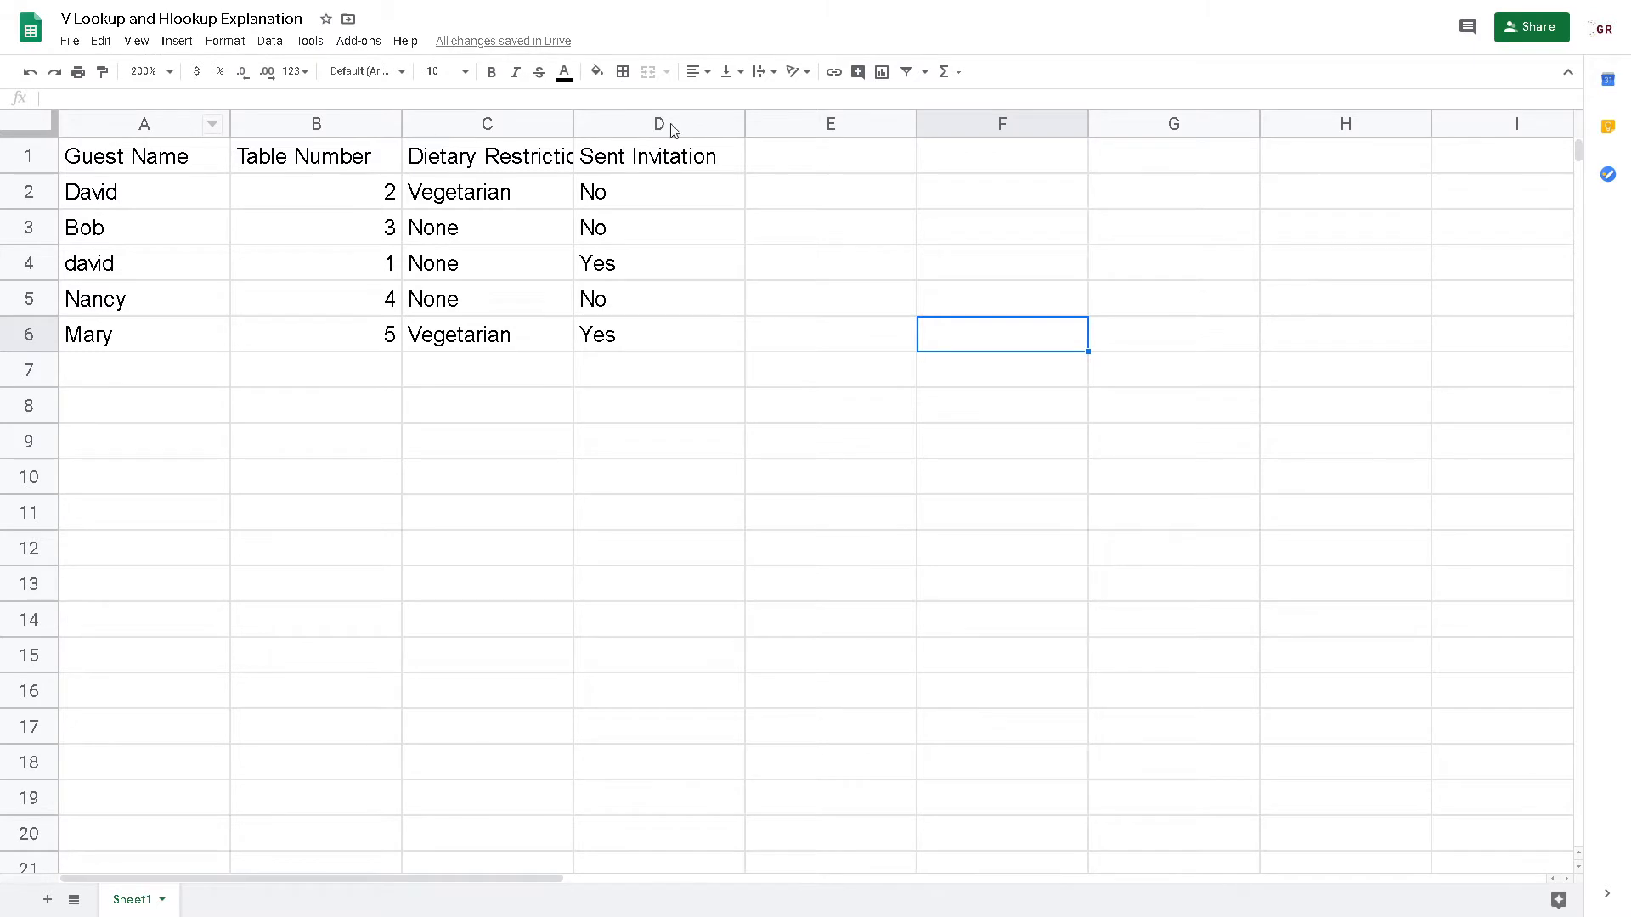
Widen the Dietary Restriction column so its header text fits
{"action": "left_click_drag", "start_coordinate": [144, 124], "coordinate": [768, 124]}
{"action": "left_click", "coordinate": [517, 214]}
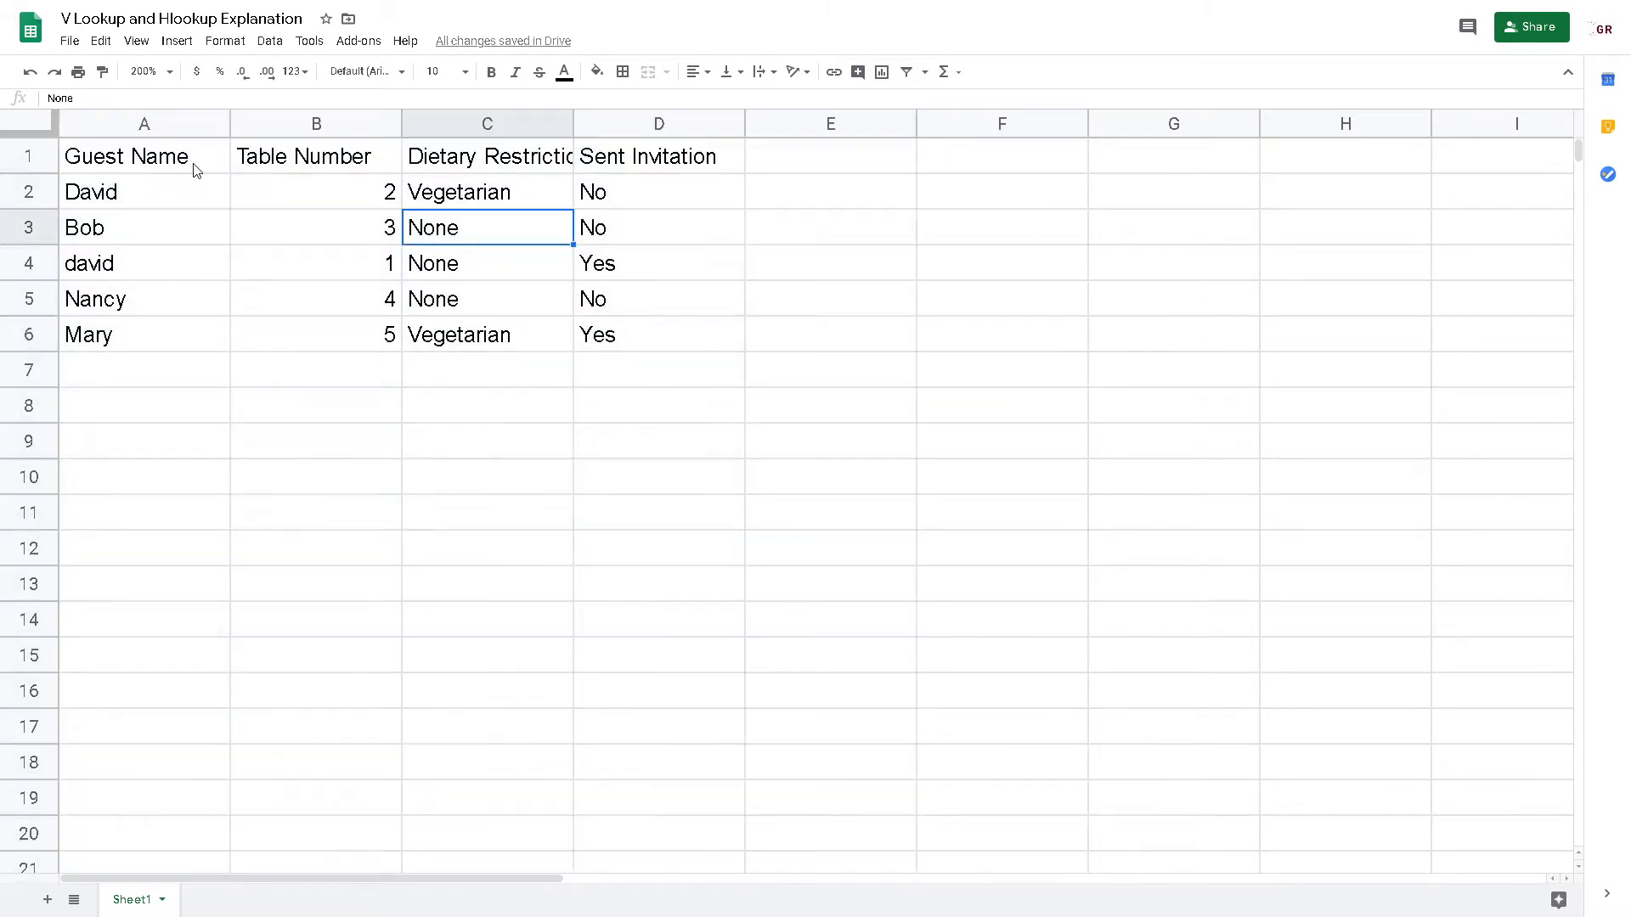
{"action": "left_click", "coordinate": [255, 255]}
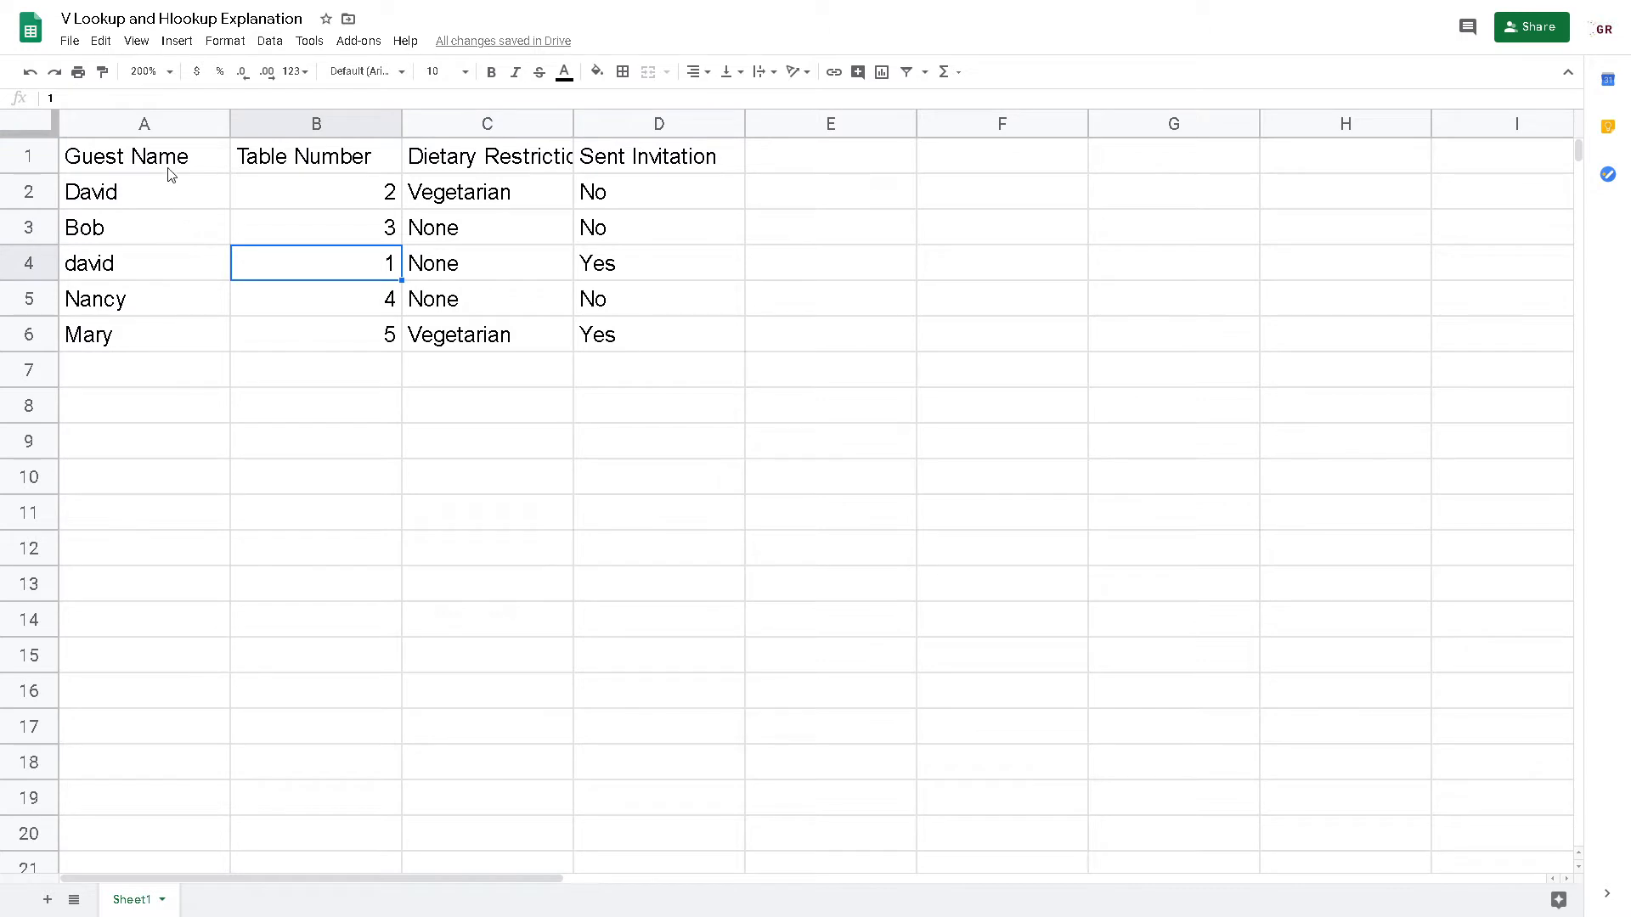
{"action": "double_click", "coordinate": [572, 123]}
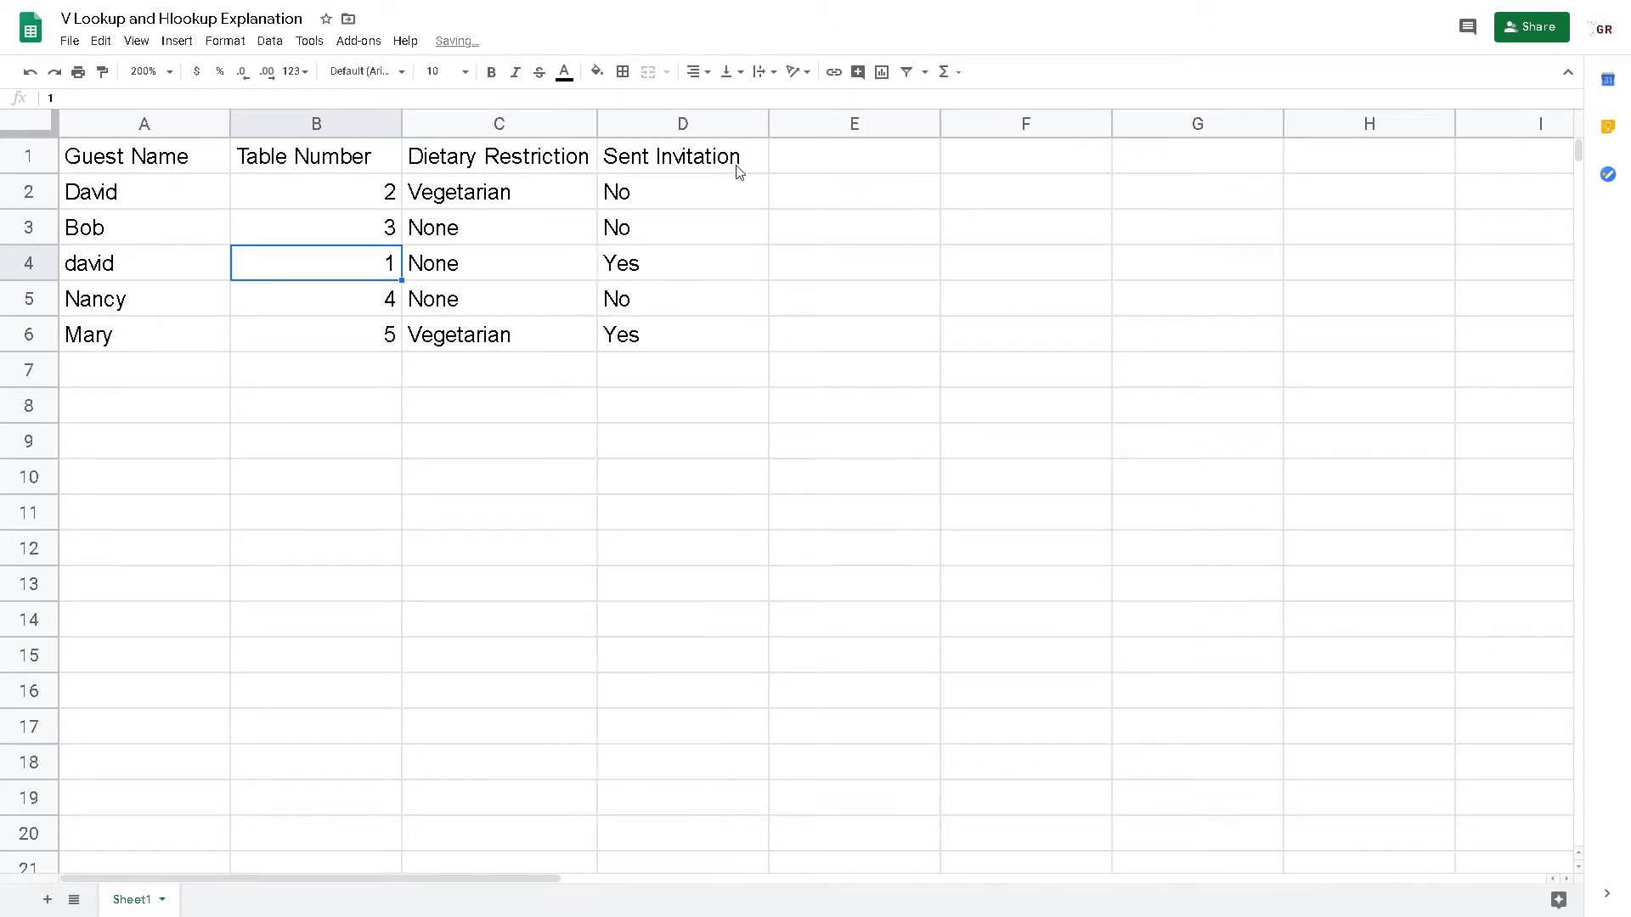
{"action": "left_click", "coordinate": [737, 170]}
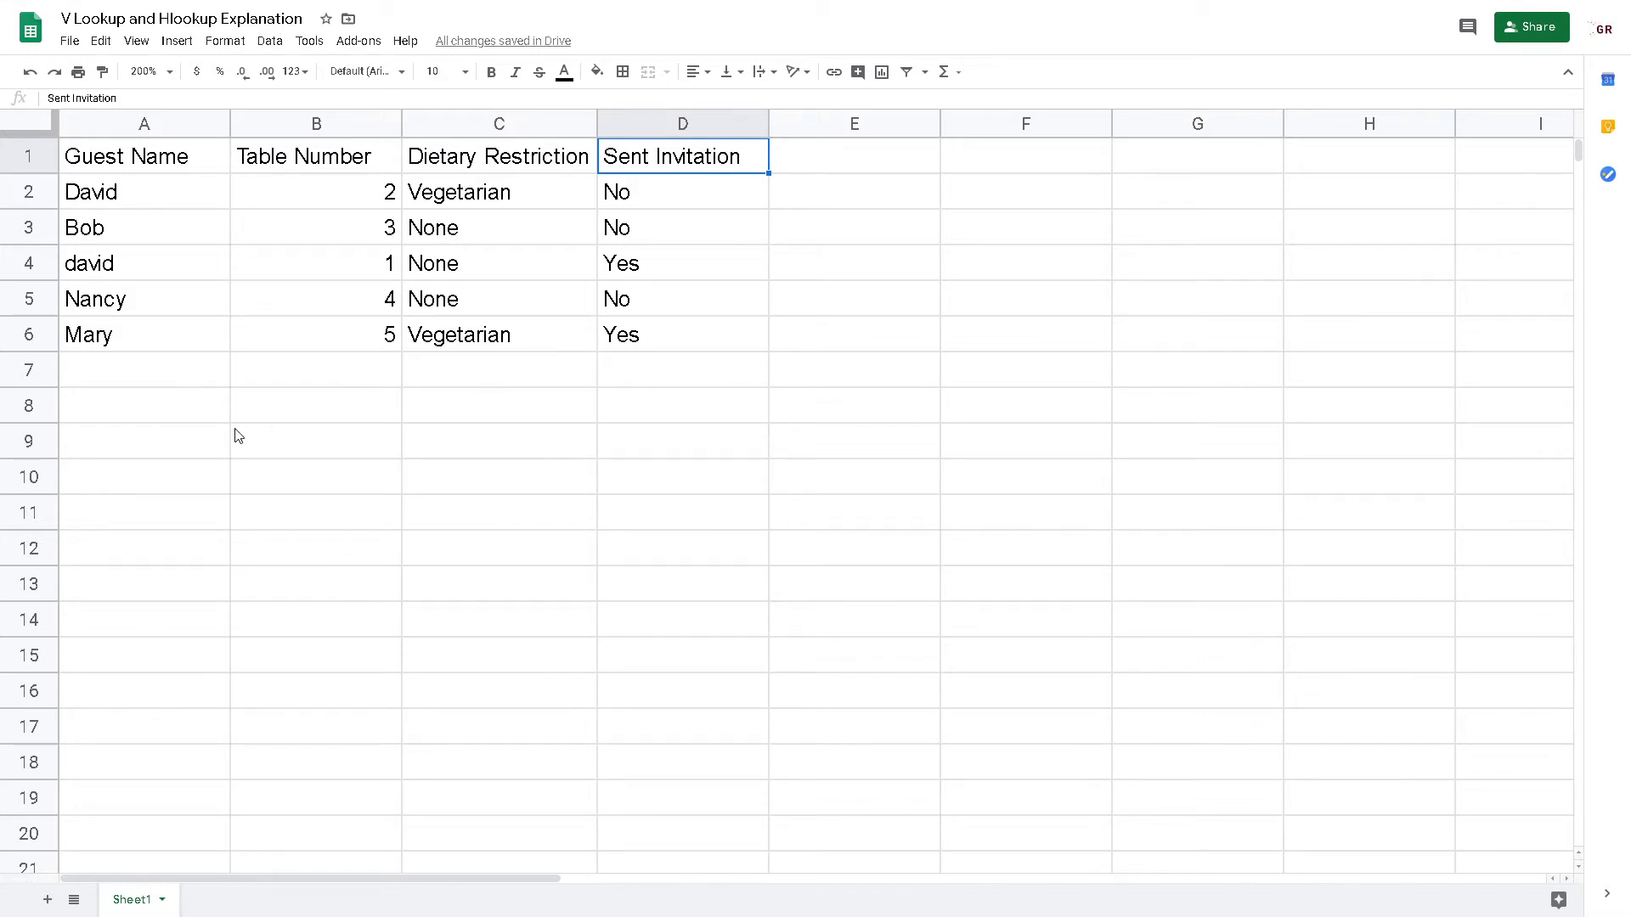
Enter the guest name from row 2 in cell A8 as the lookup value
{"action": "left_click", "coordinate": [193, 419]}
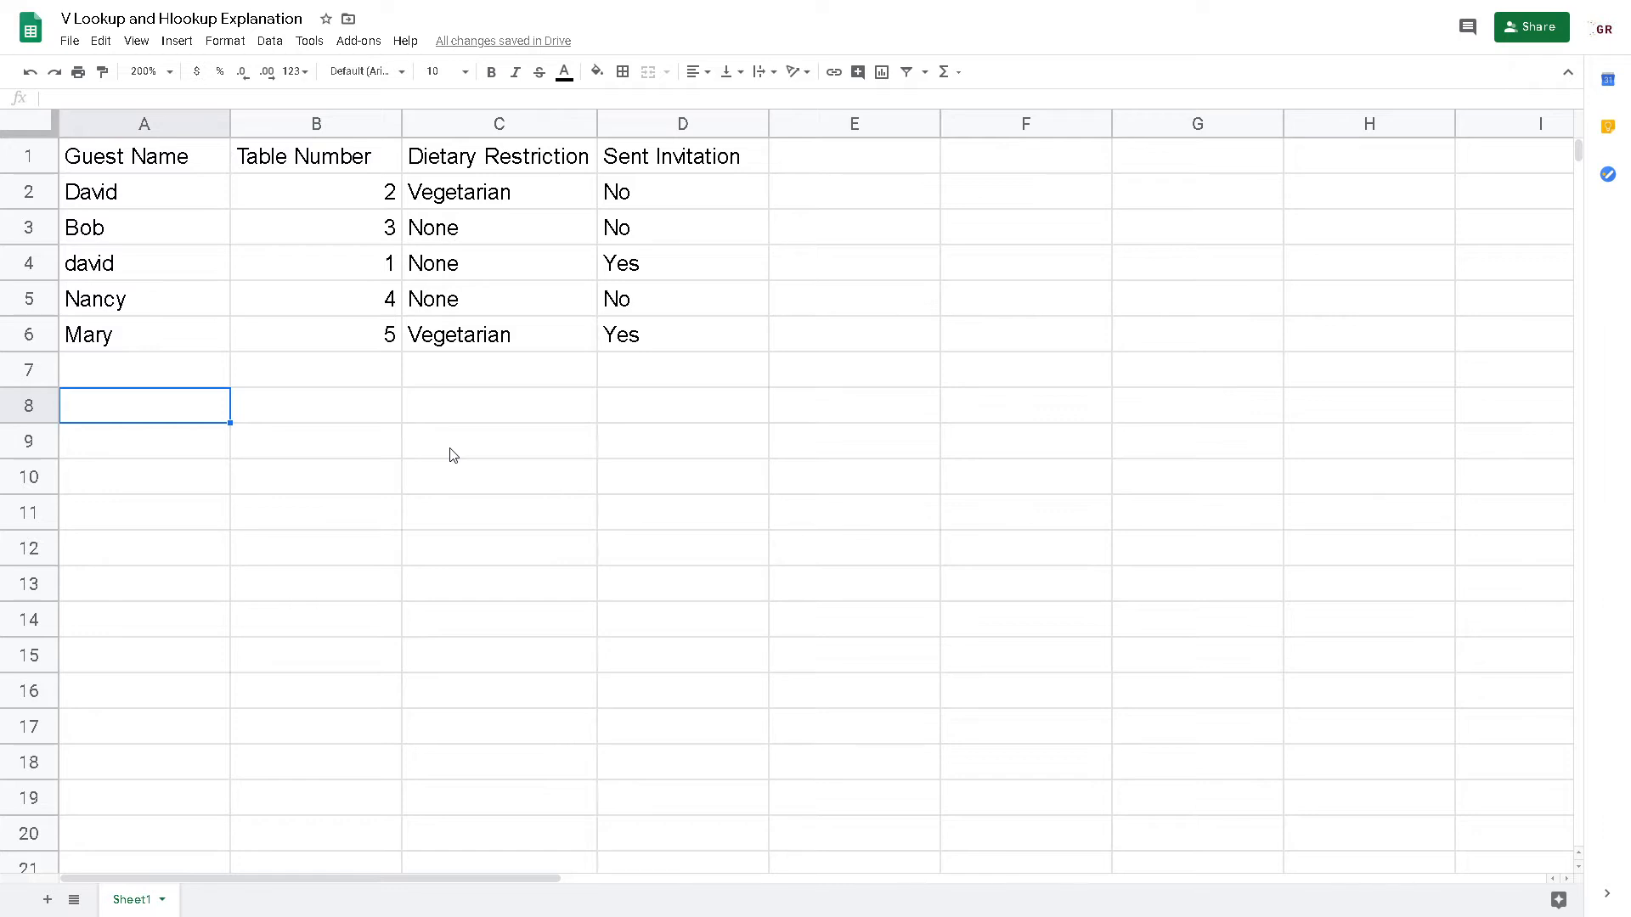
{"action": "type", "text": "David"}
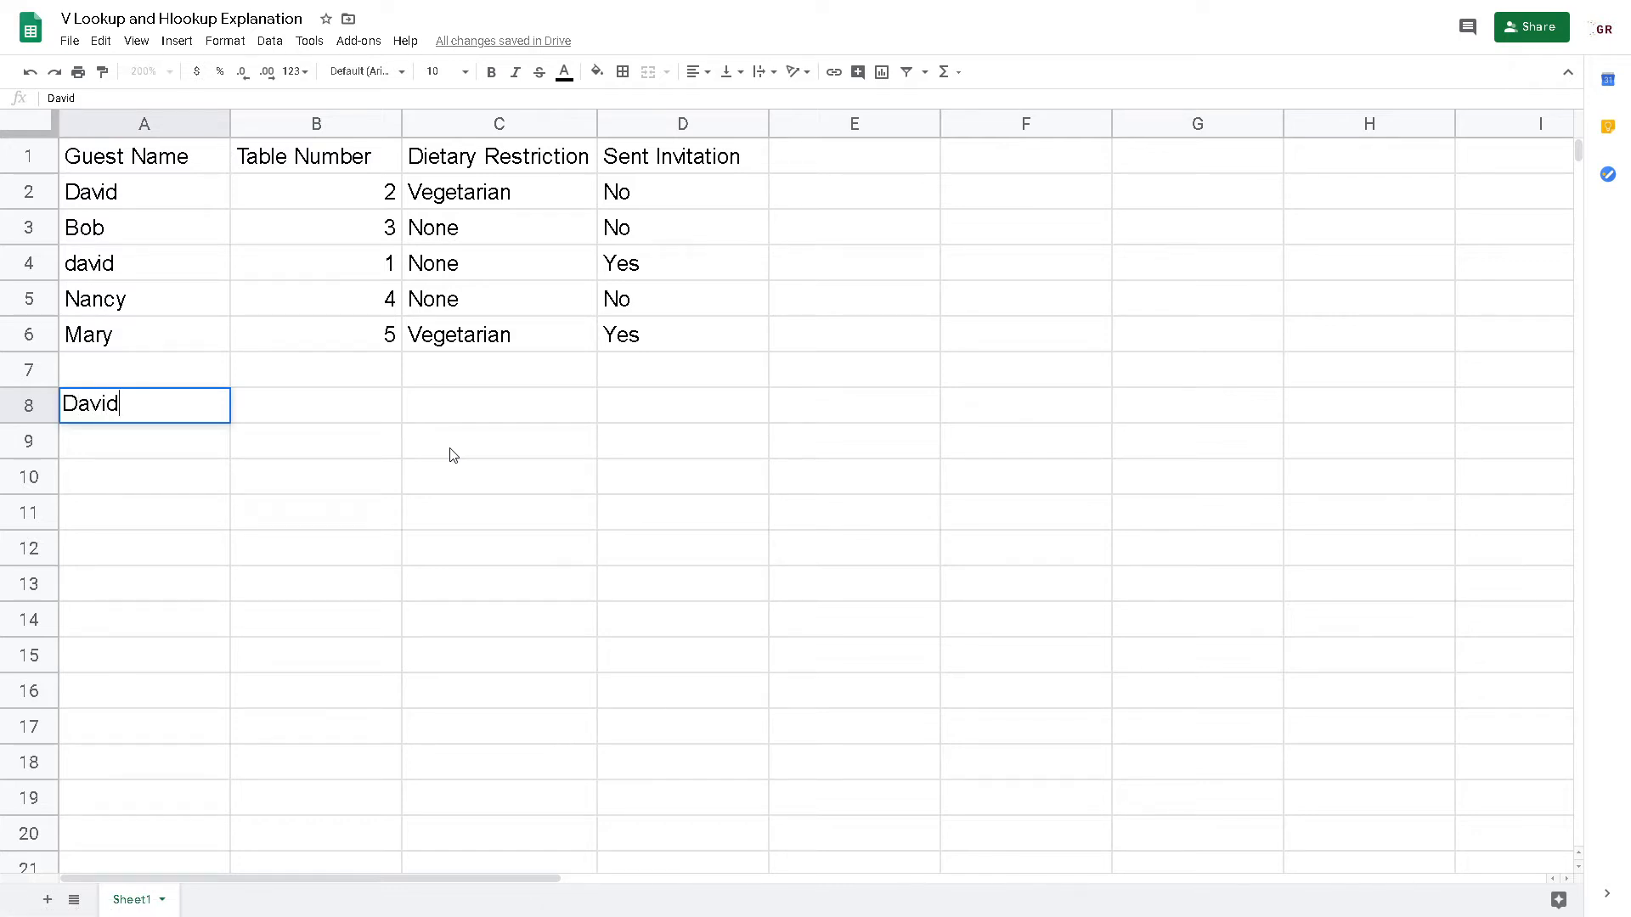
{"action": "key", "text": "Tab"}
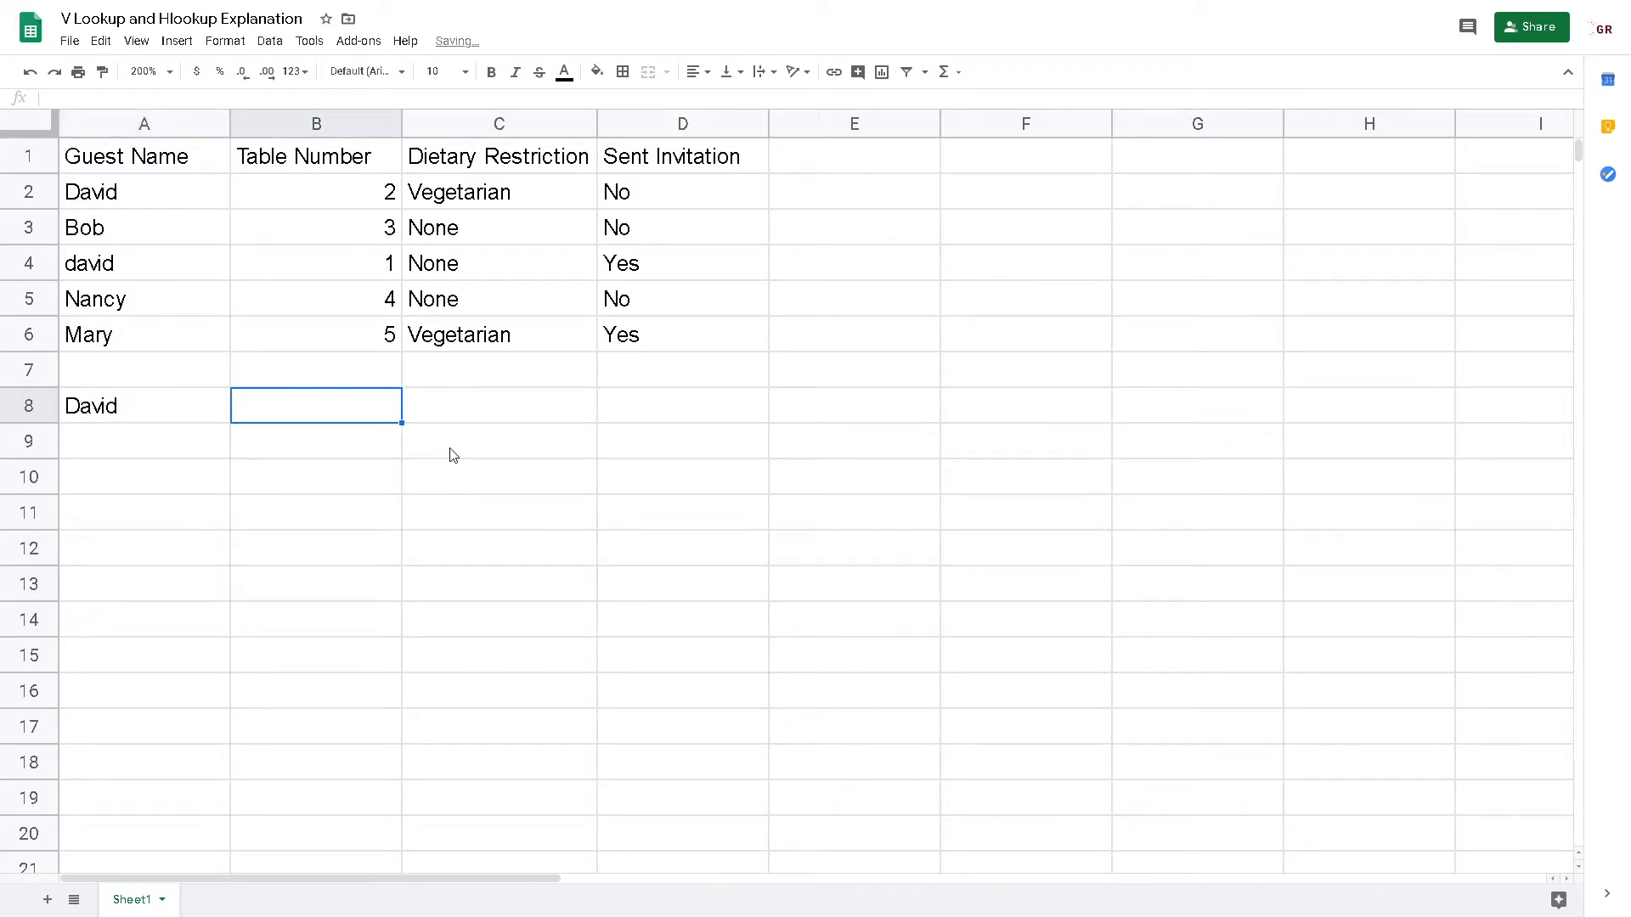
Start a VLOOKUP formula in cell B8 with A8 as the search key
{"action": "double_click", "coordinate": [300, 412]}
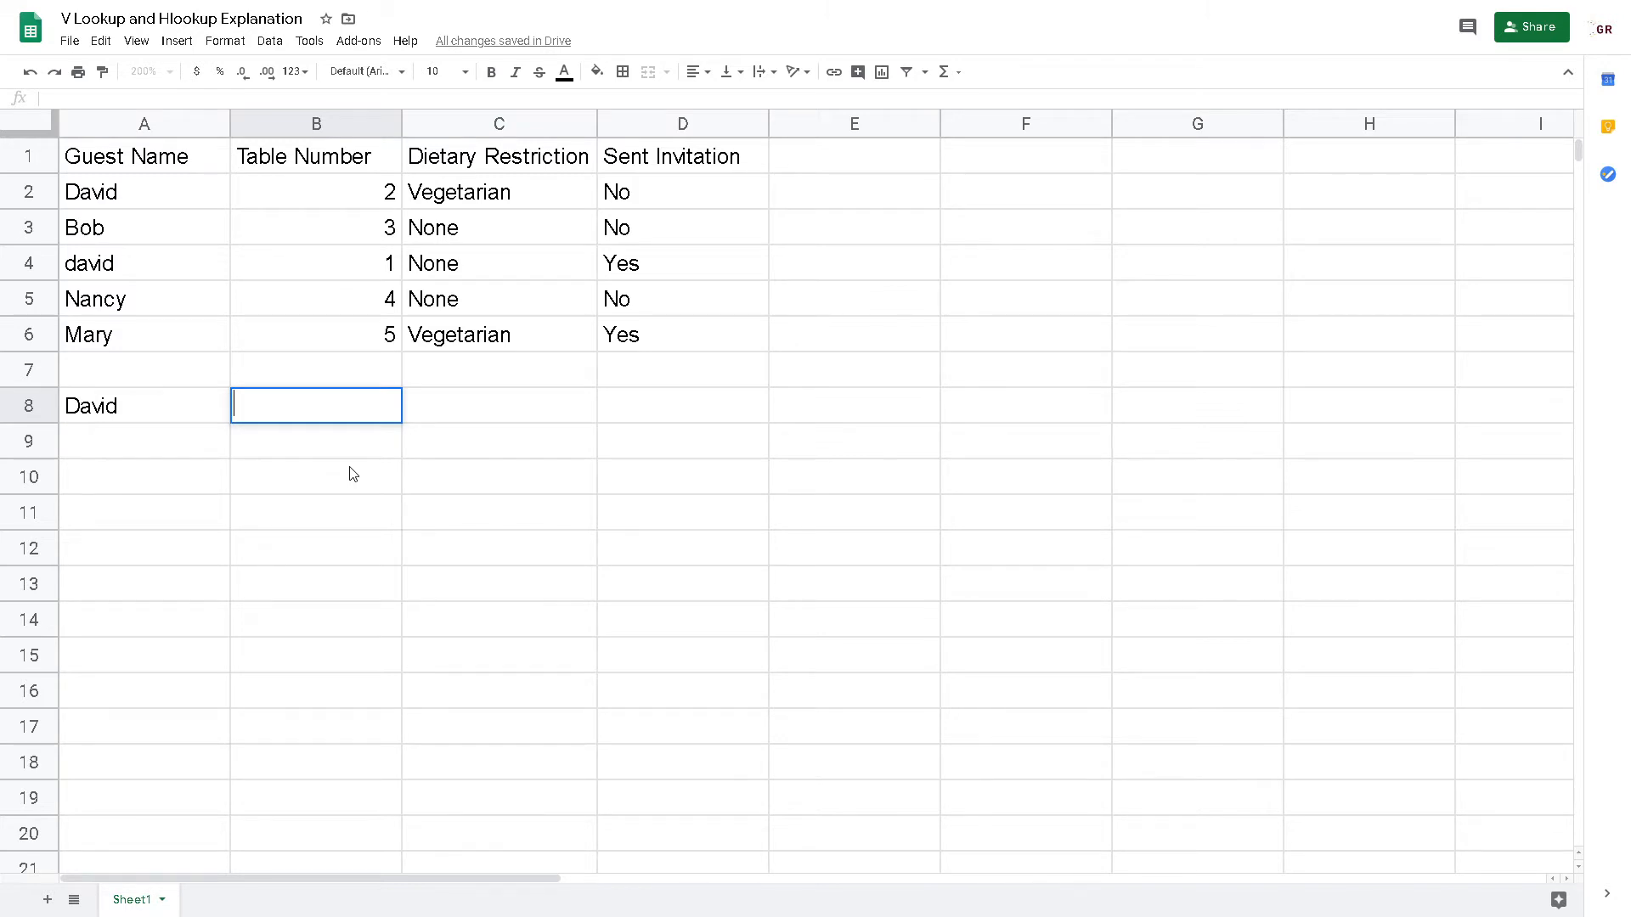
{"action": "type", "text": "="}
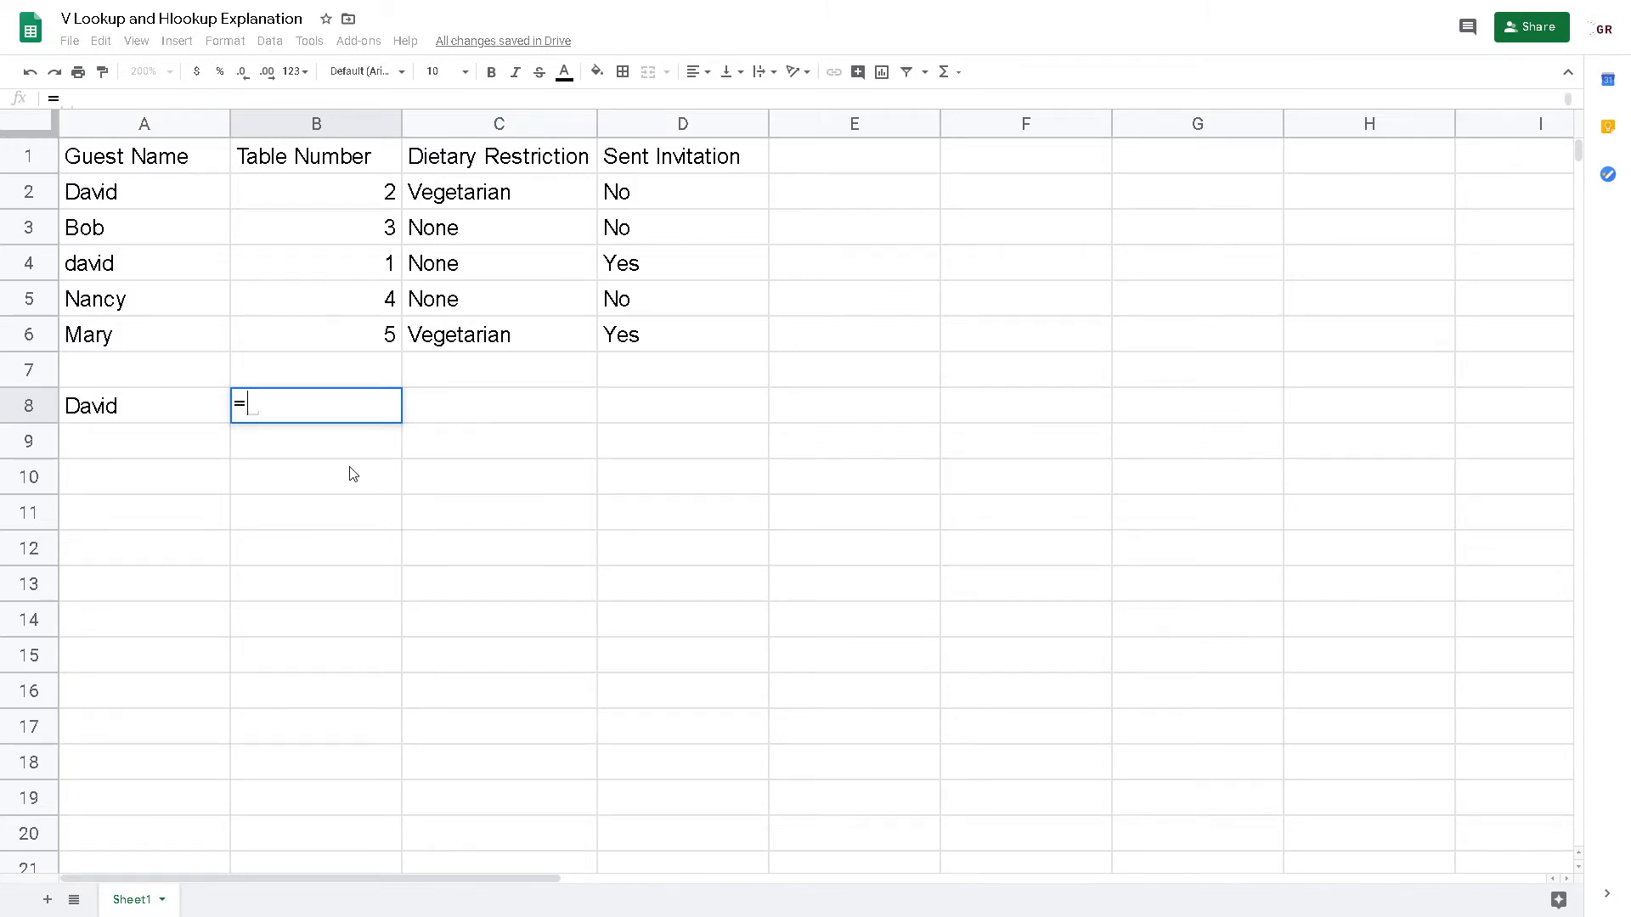
{"action": "type", "text": "vlo"}
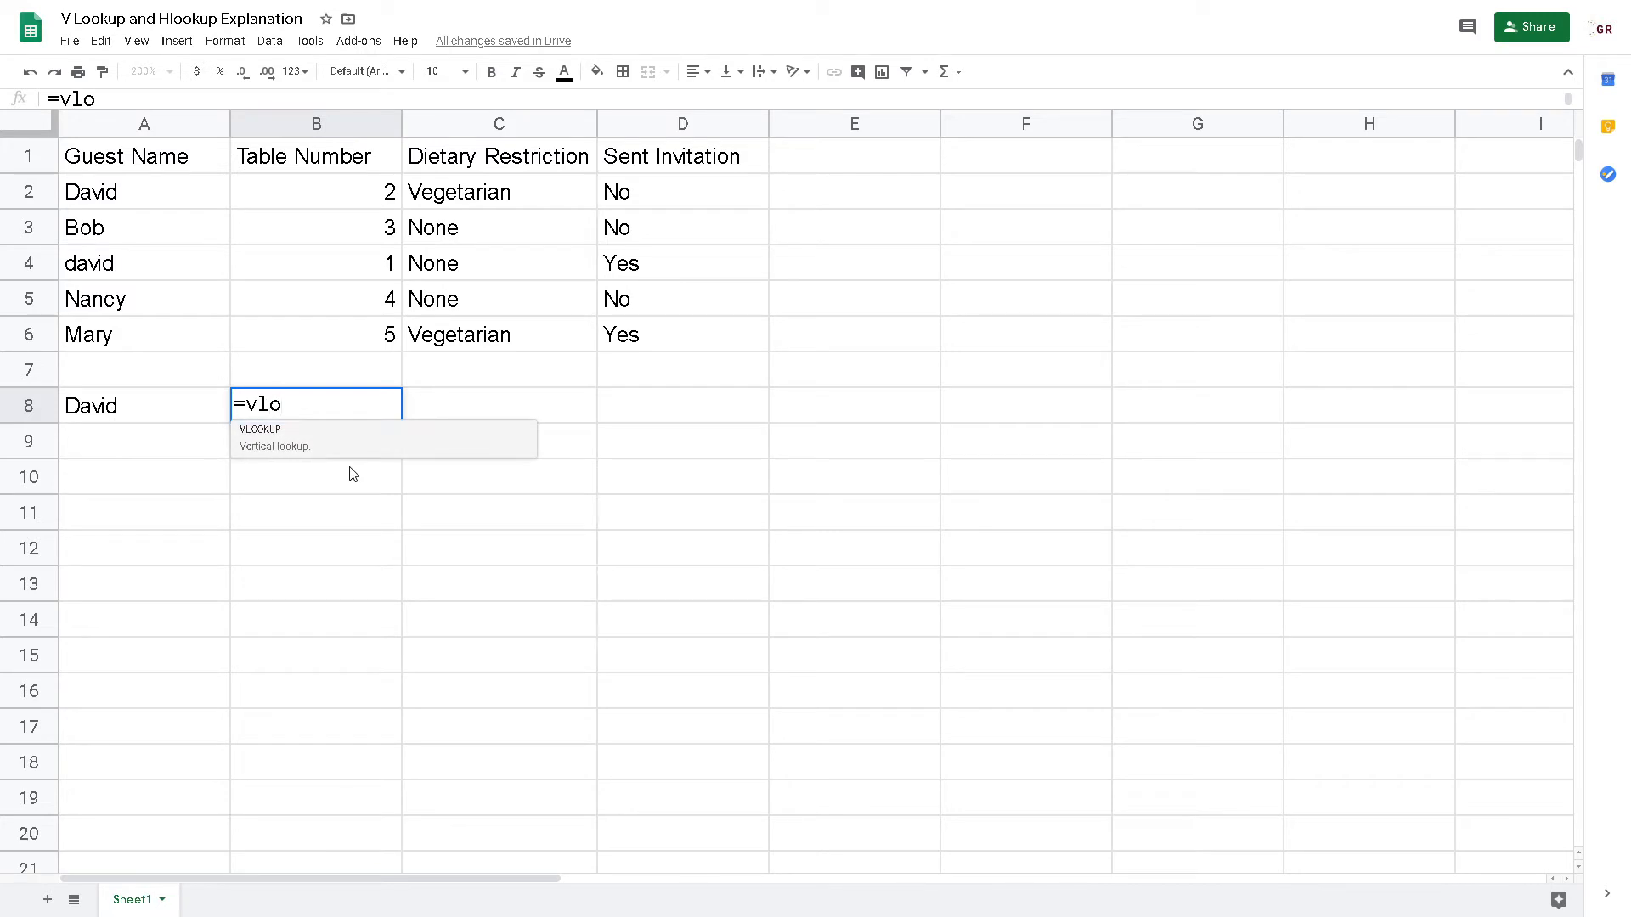
{"action": "key", "text": "Tab"}
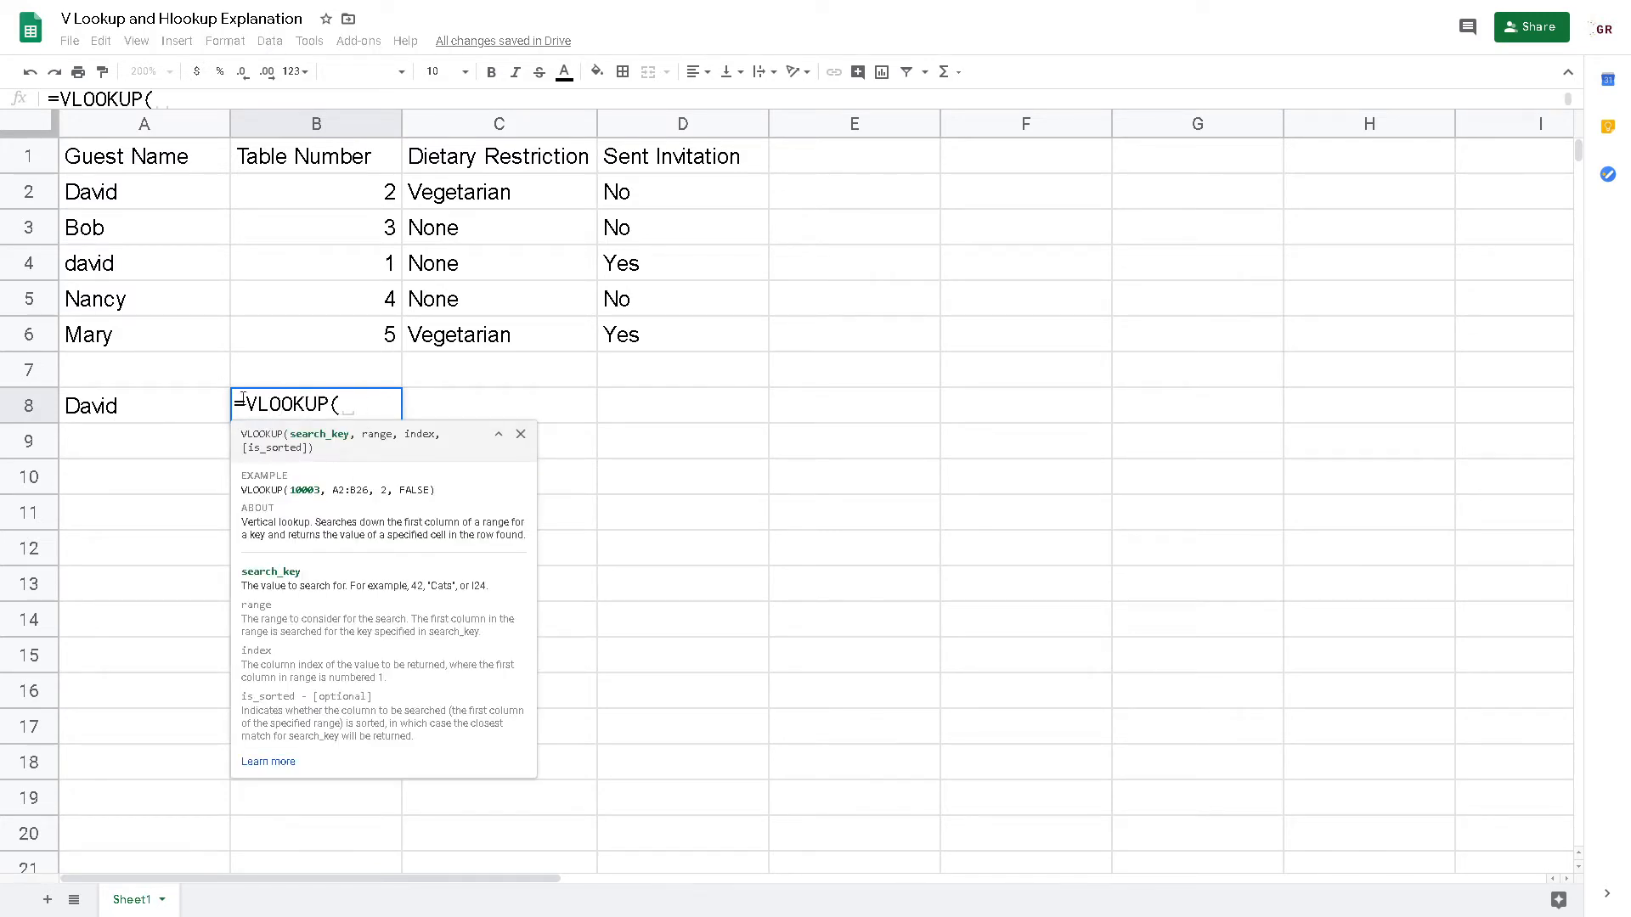
{"action": "left_click", "coordinate": [179, 416]}
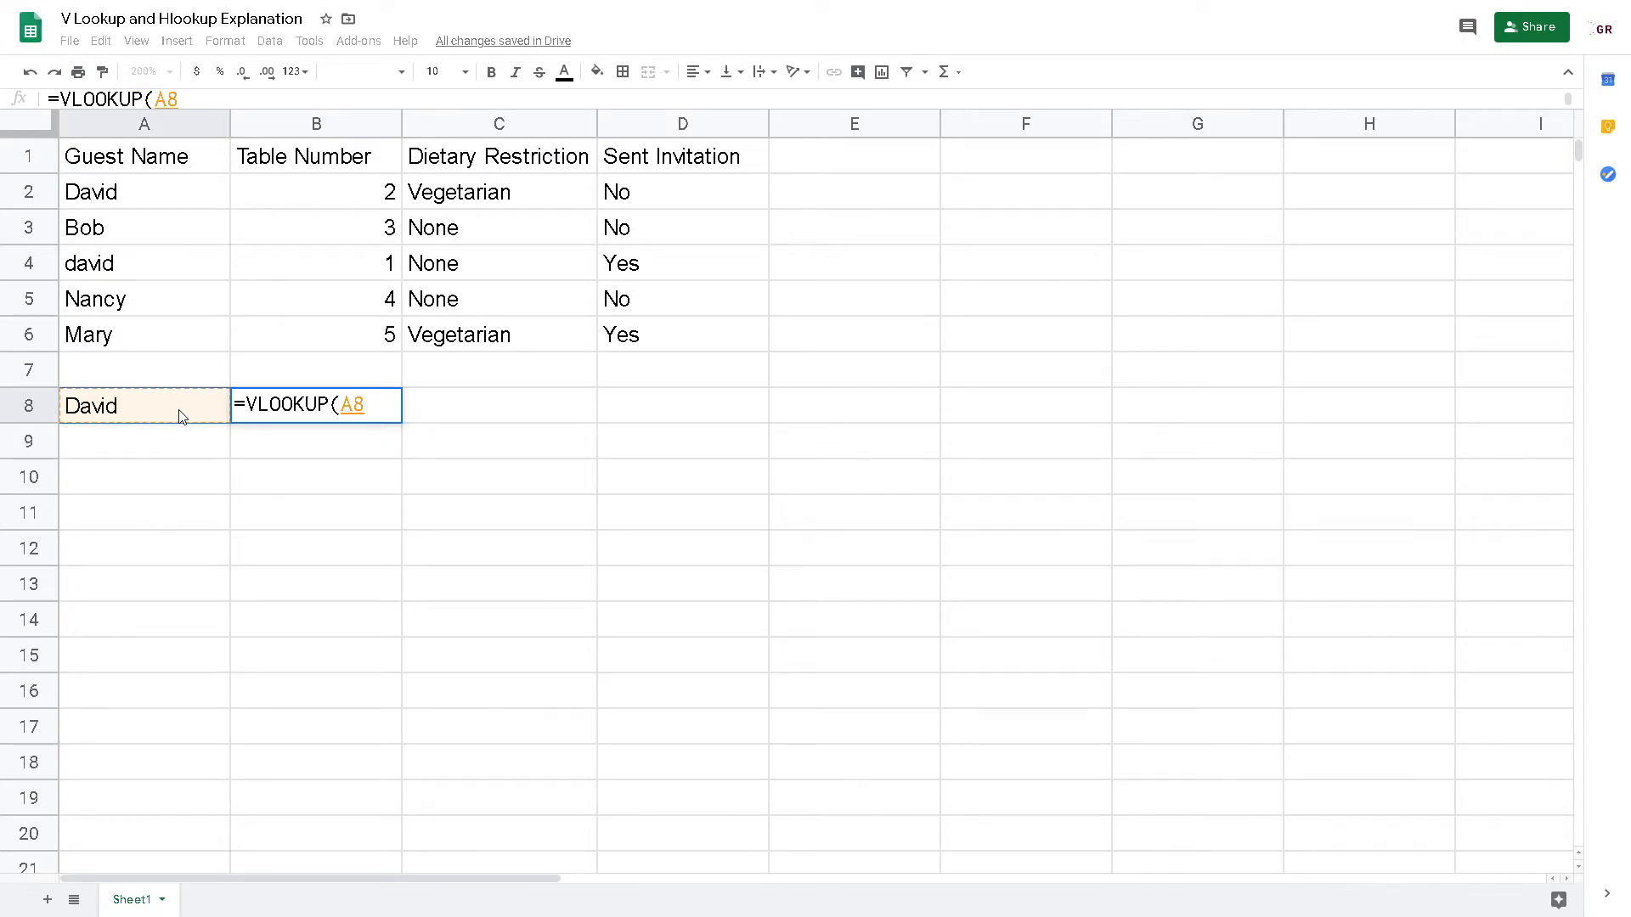
{"action": "type", "text": ","}
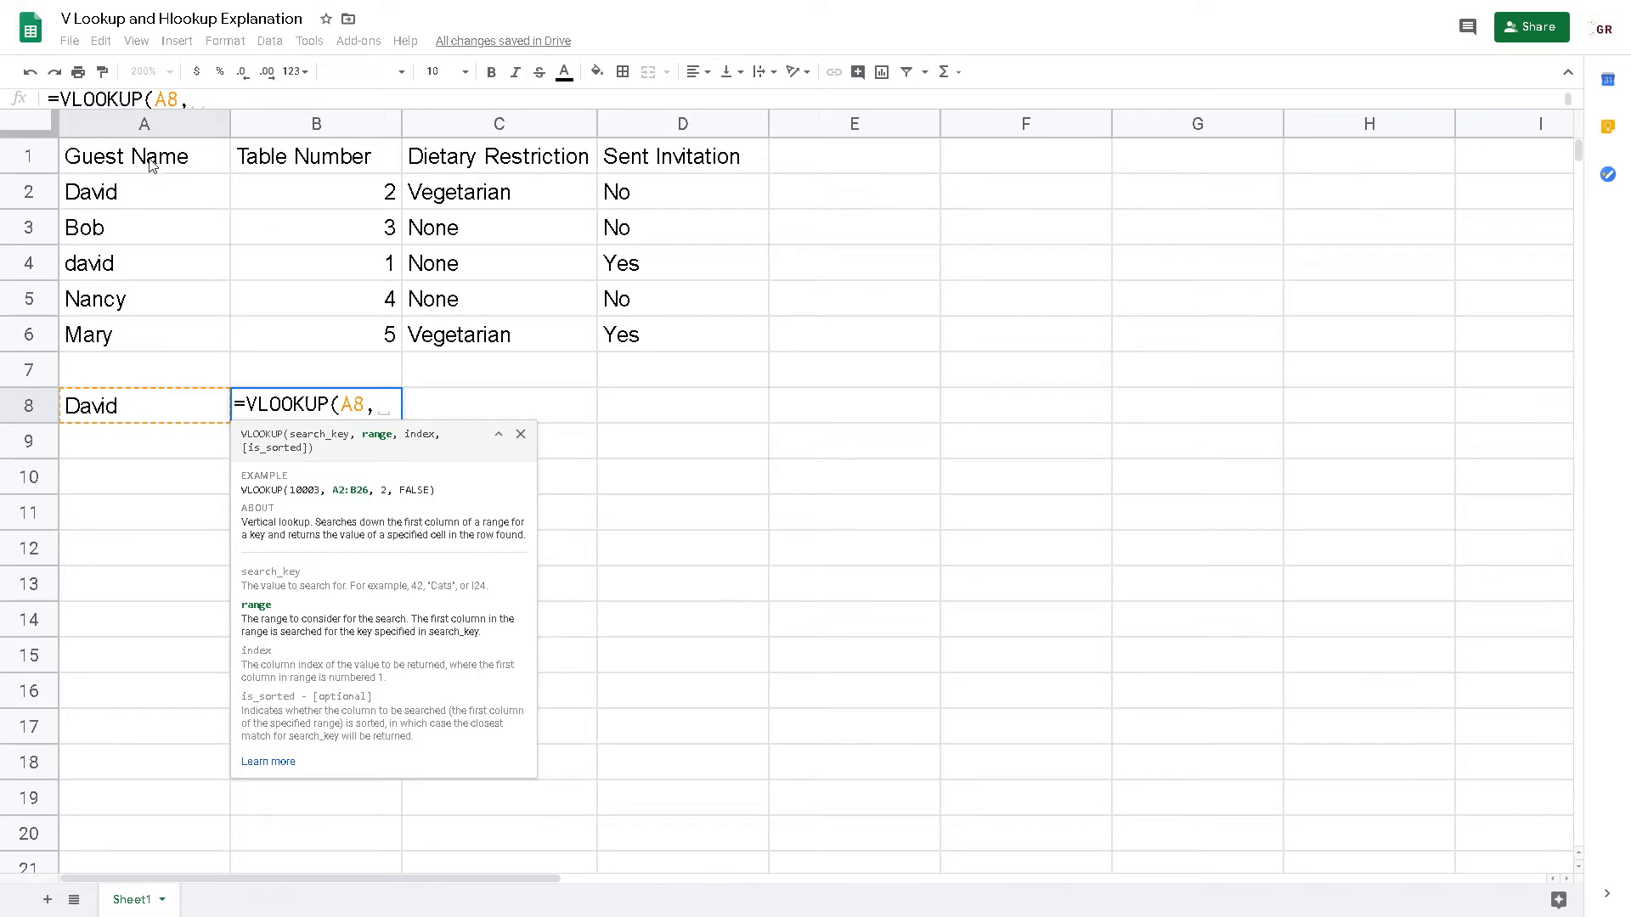
Set the VLOOKUP range to A1:D6 and the column index to 2
{"action": "left_click_drag", "start_coordinate": [153, 158], "coordinate": [578, 339]}
{"action": "left_click_drag", "start_coordinate": [704, 353], "coordinate": [704, 353]}
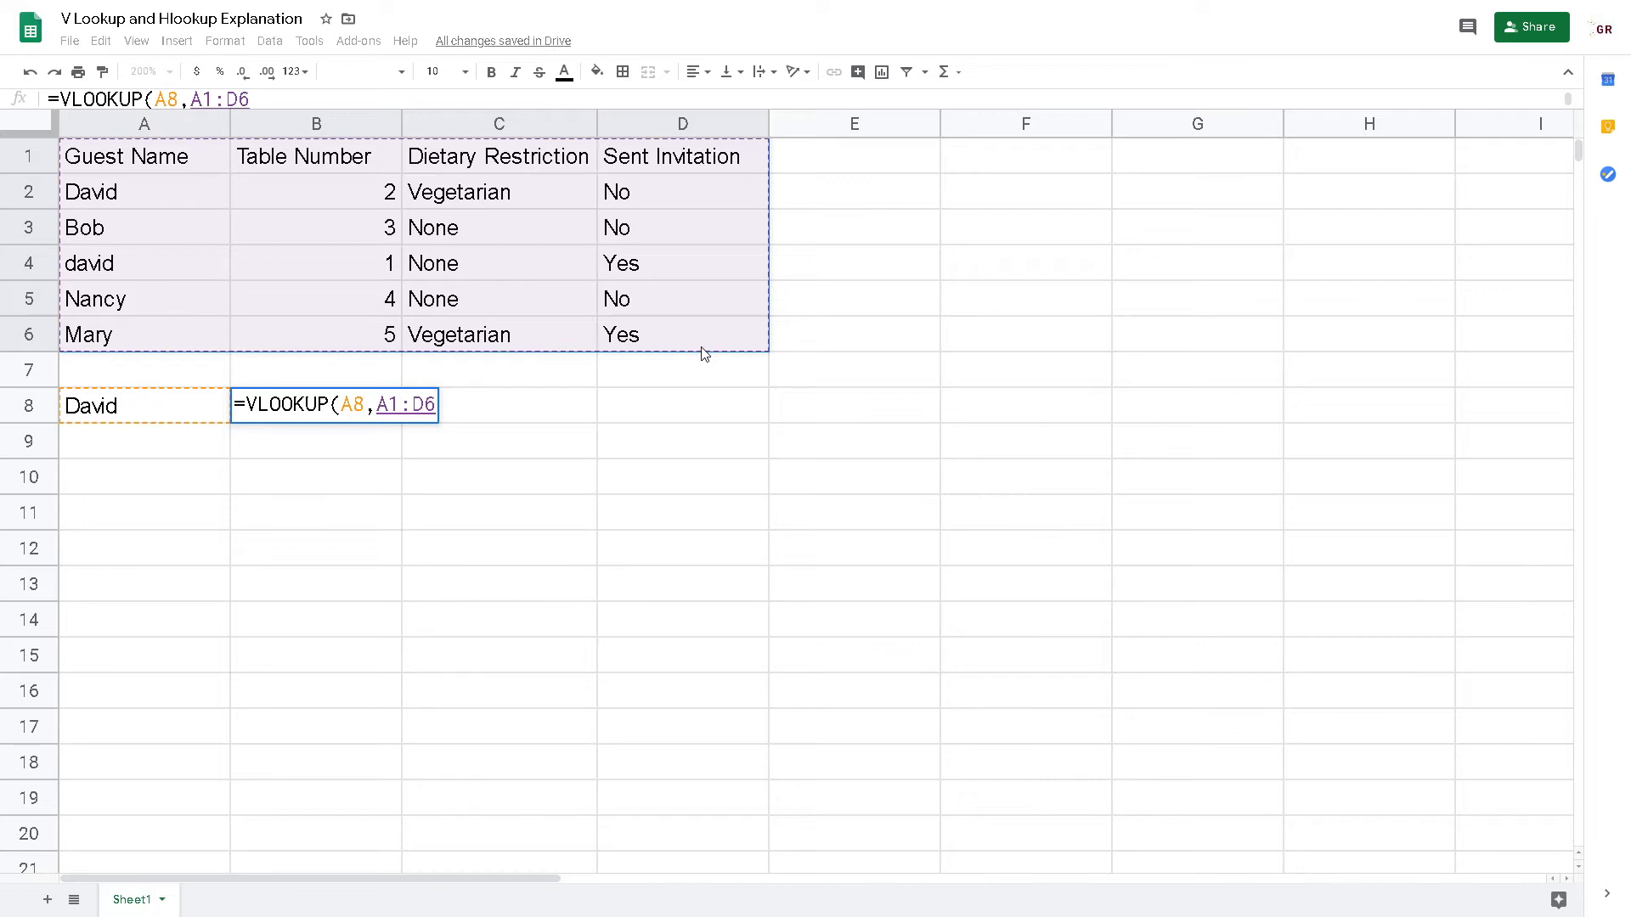
{"action": "type", "text": ","}
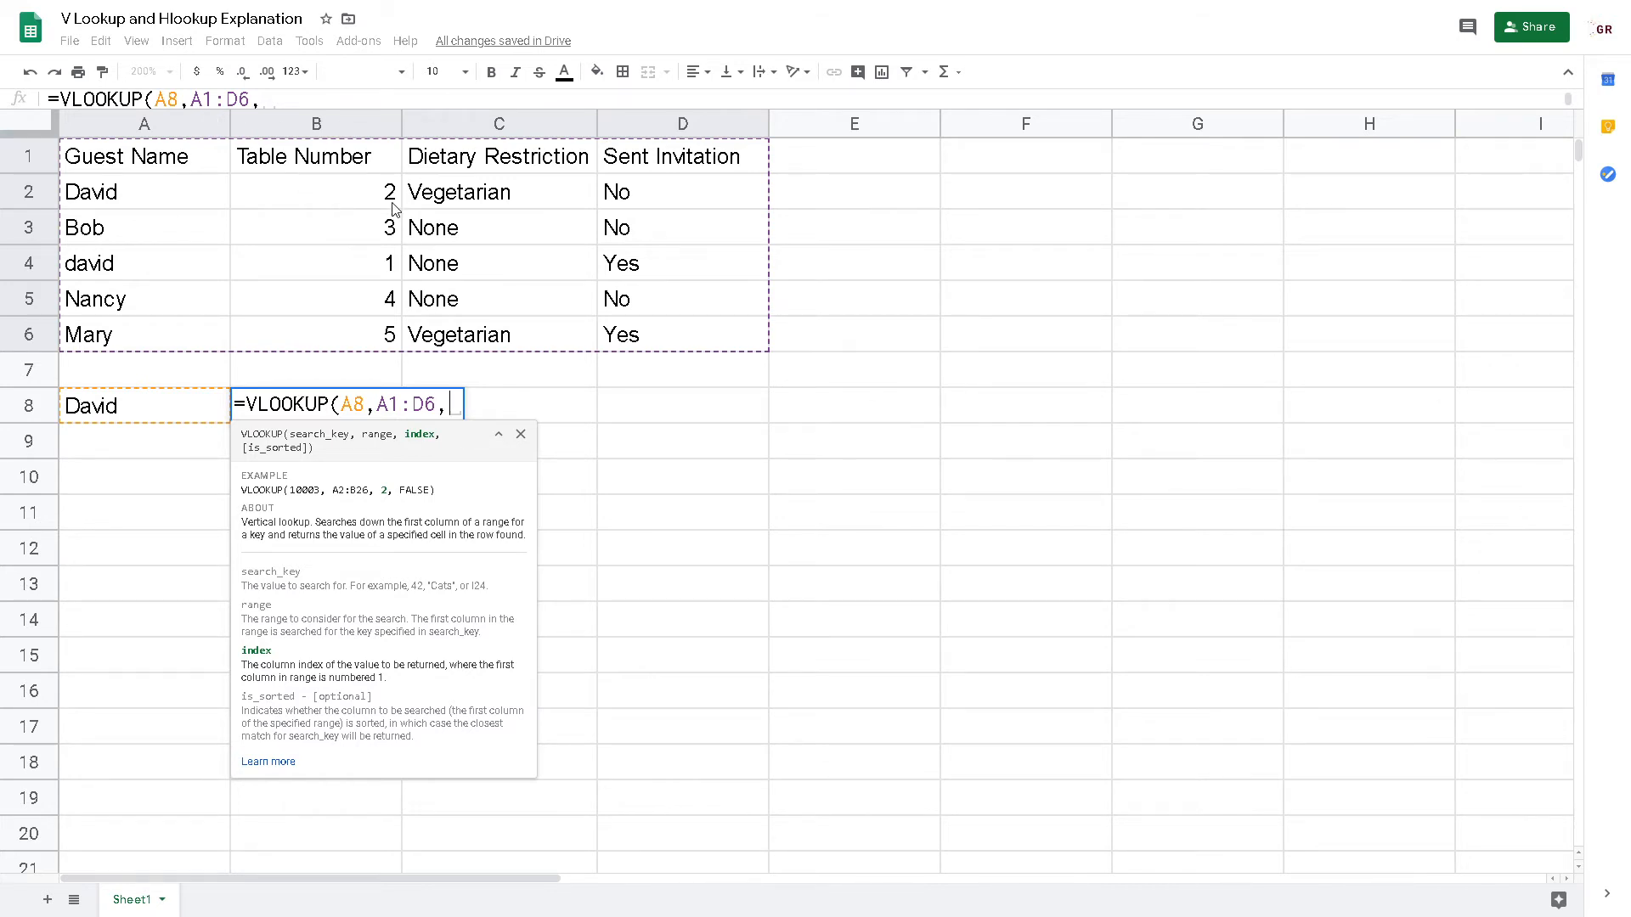
{"action": "type", "text": "2"}
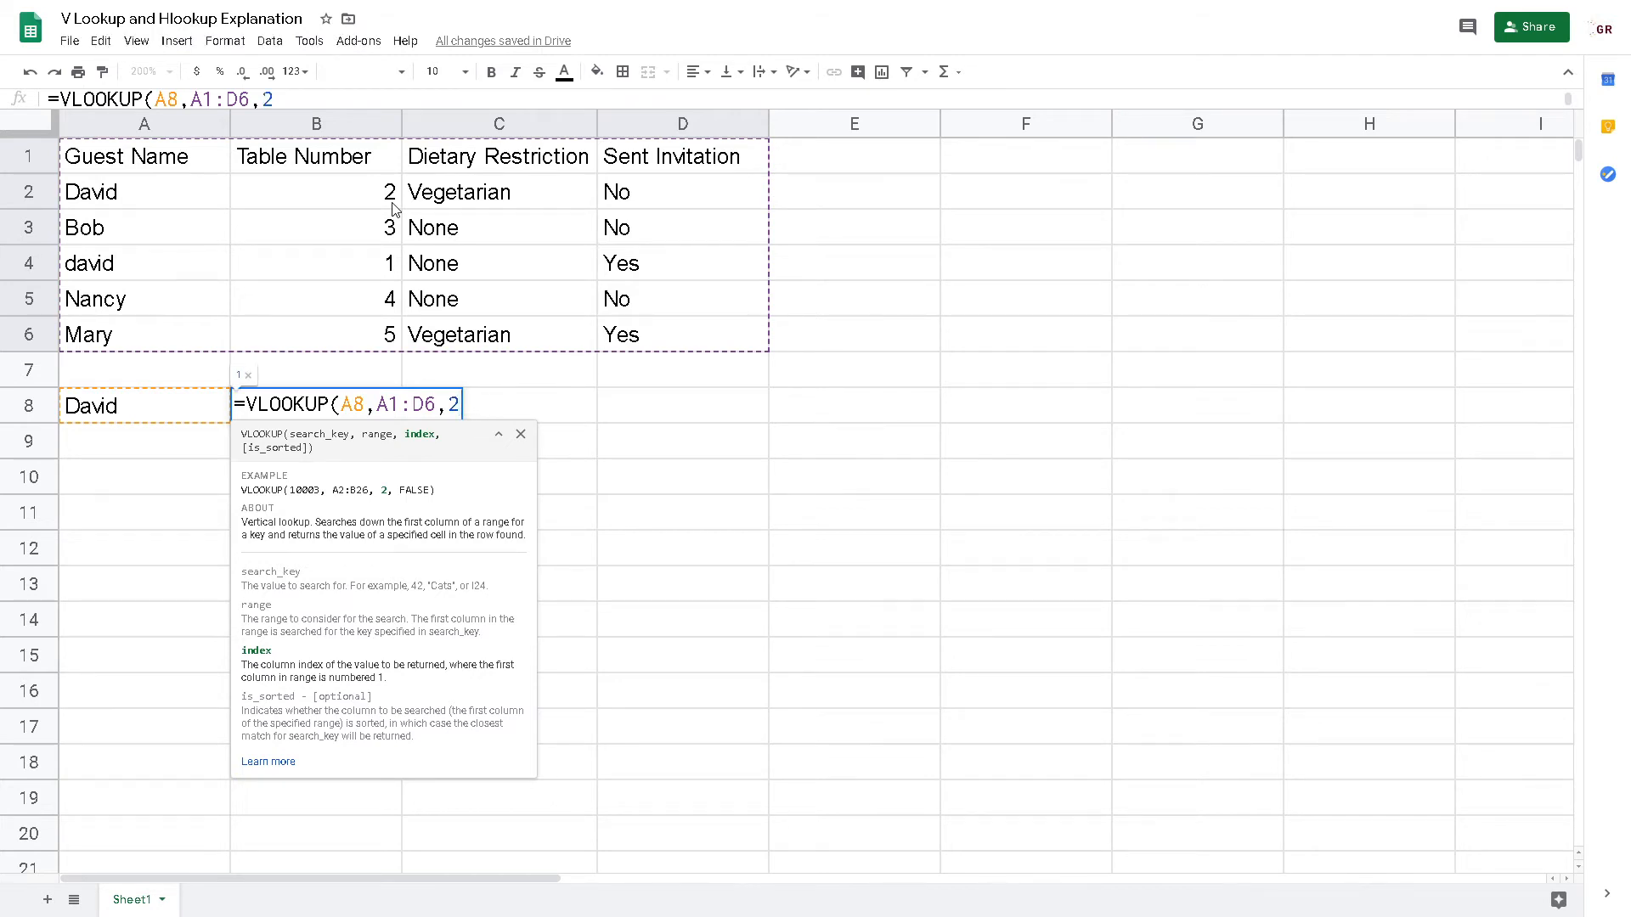
{"action": "type", "text": ","}
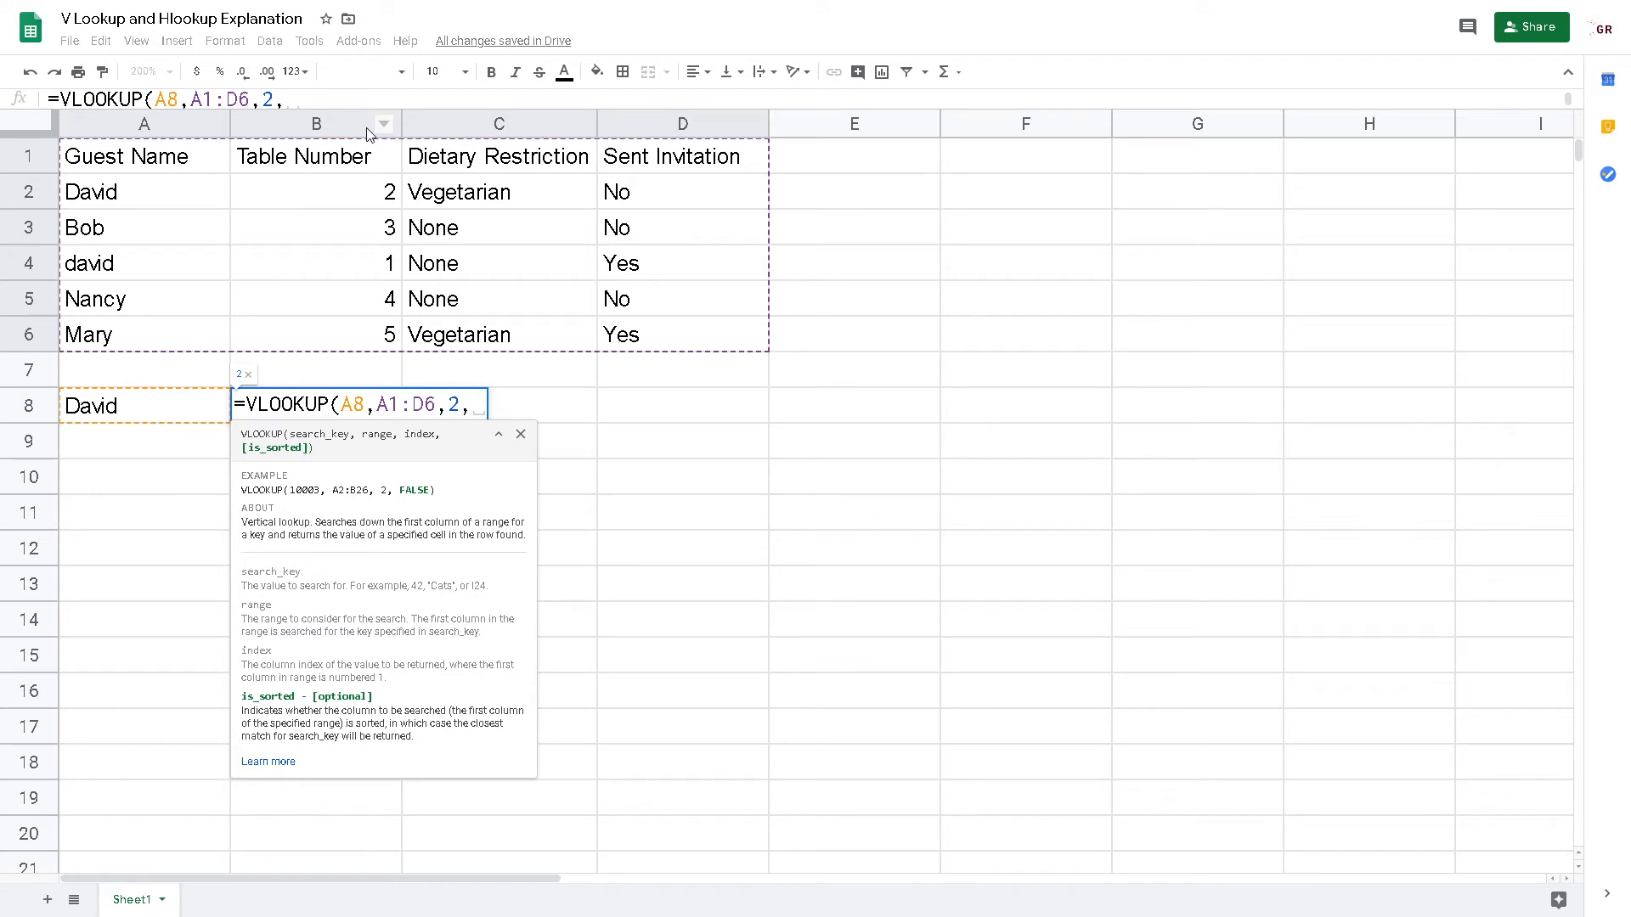
Complete the VLOOKUP formula in B8 with FALSE as the is_sorted argument
{"action": "type", "text": "FLAS"}
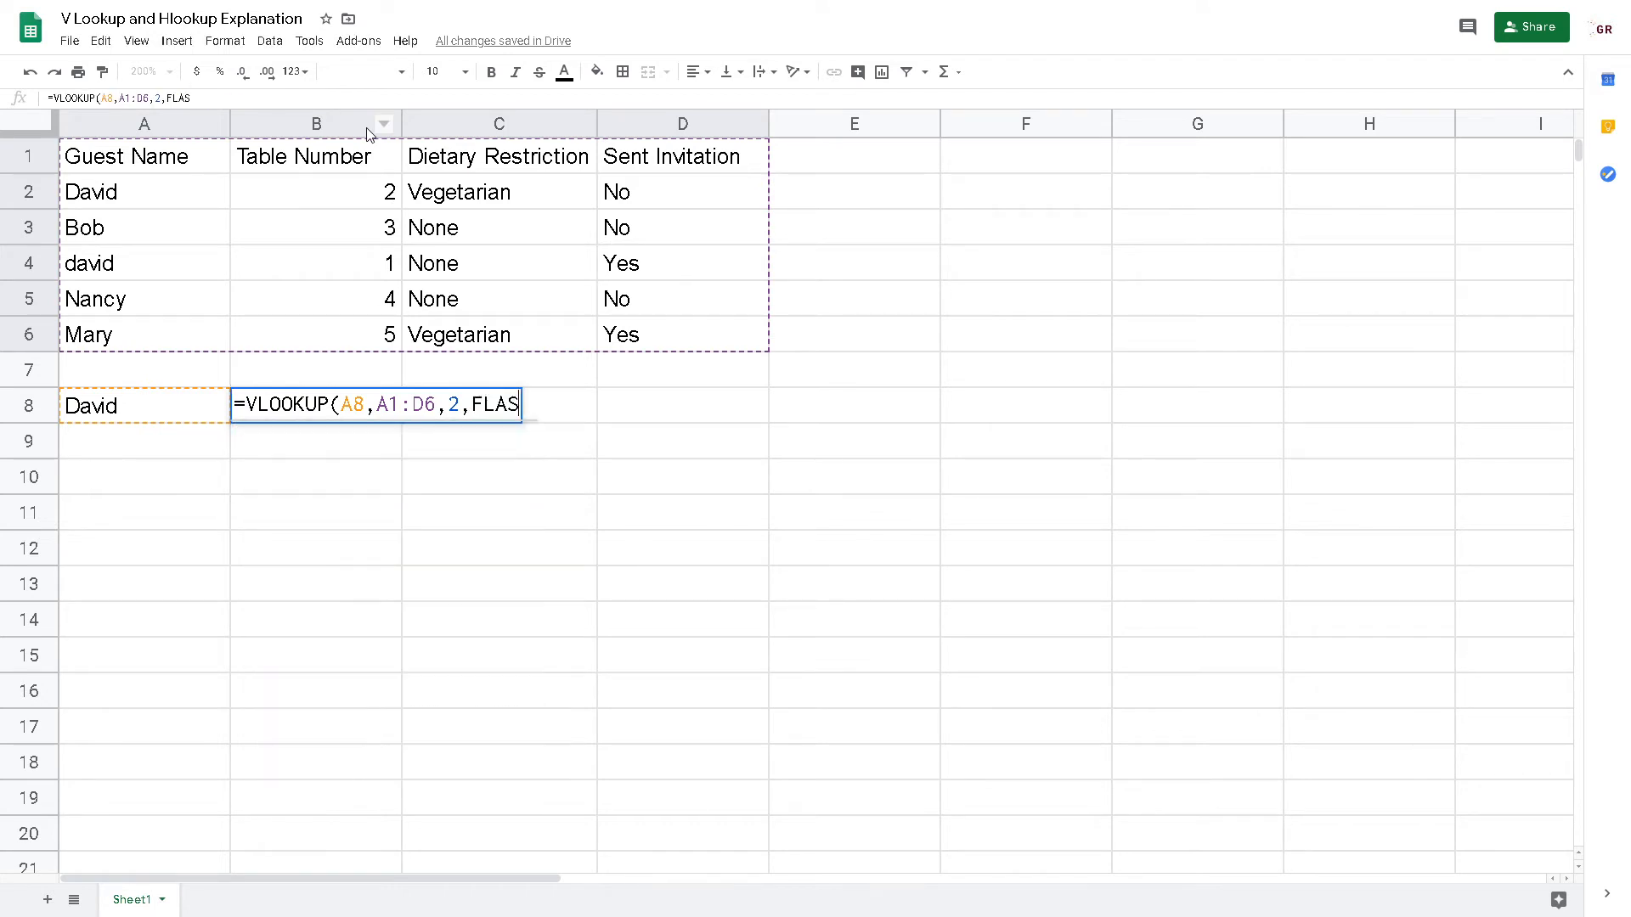
{"action": "key", "text": "BackSpace"}
{"action": "key", "text": "BackSpace"}
{"action": "key", "text": "BackSpace"}
{"action": "type", "text": "ALS"}
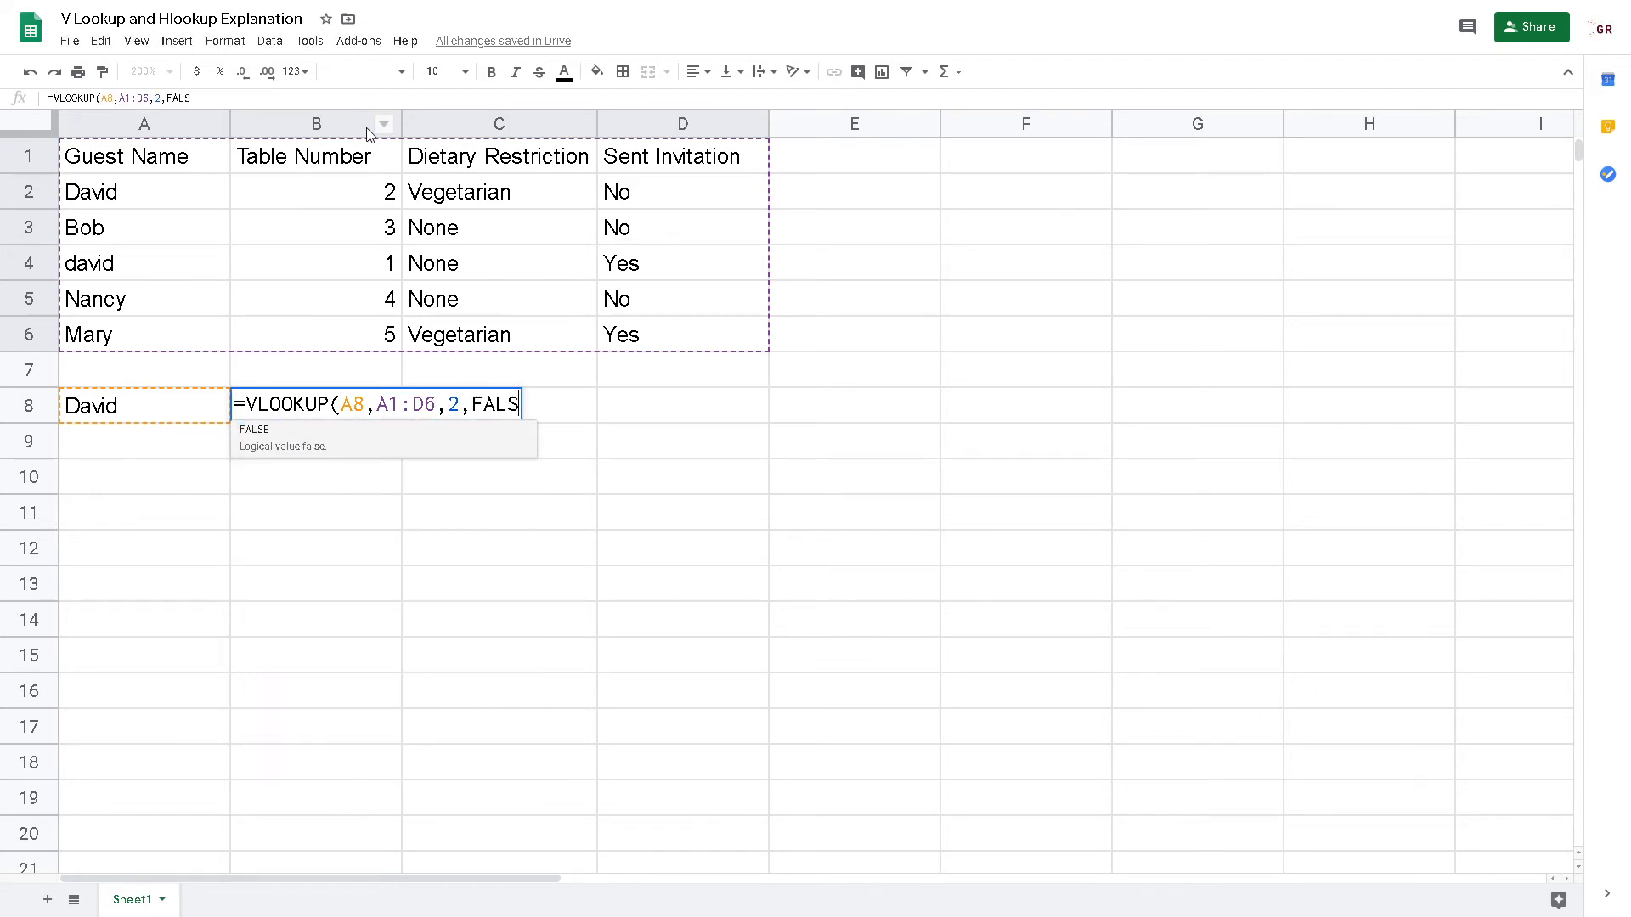
{"action": "type", "text": "E)"}
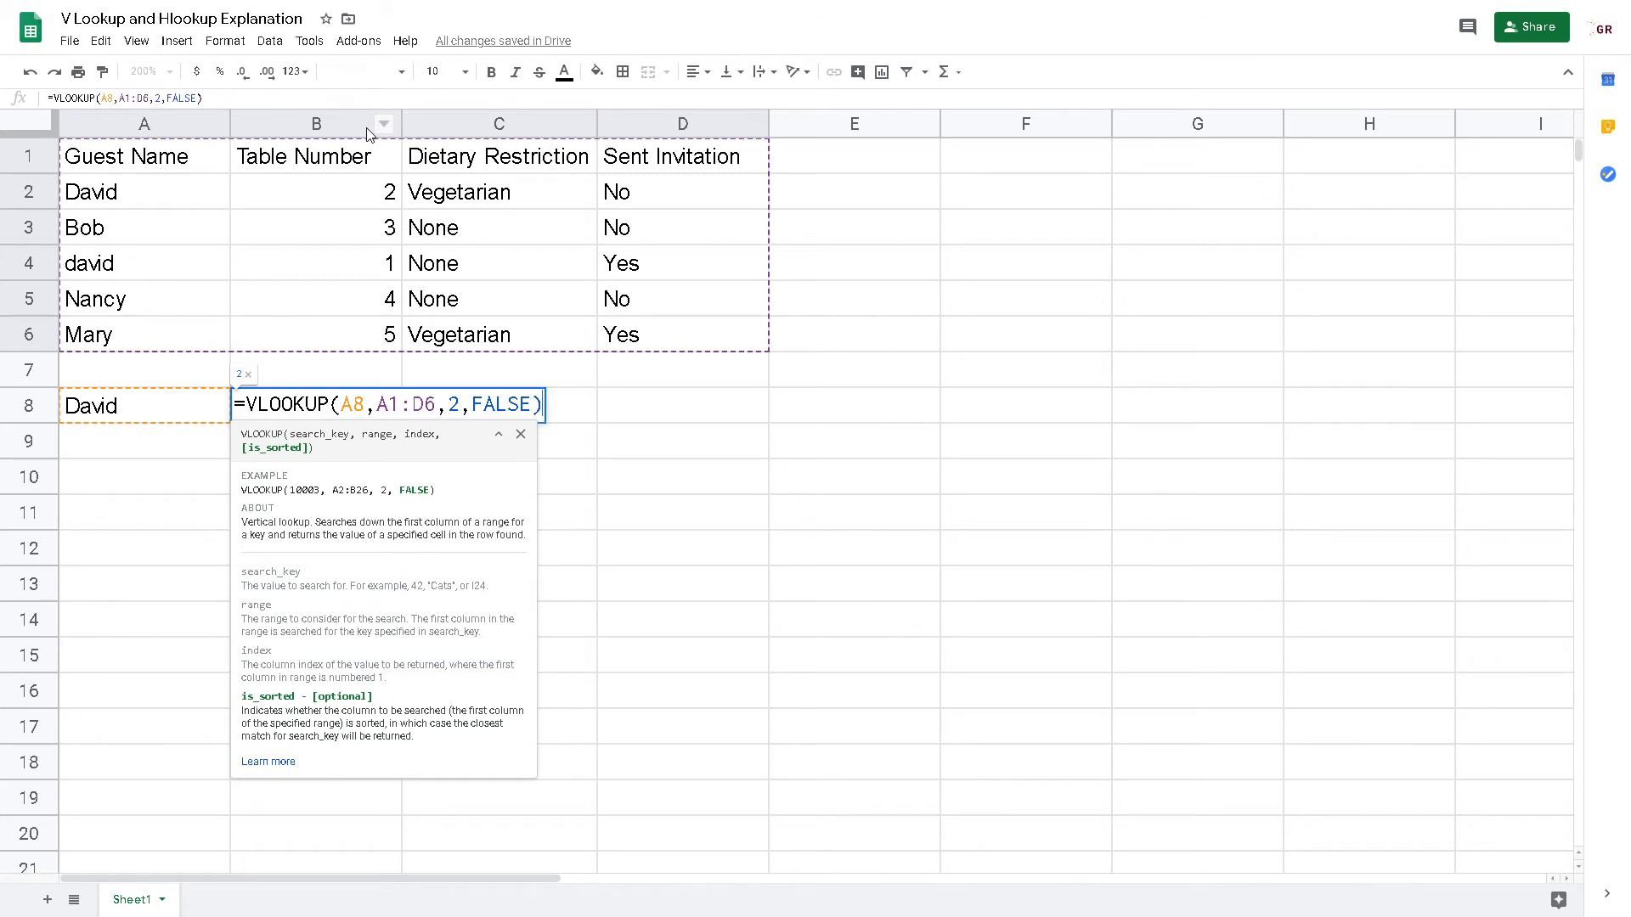
{"action": "key", "text": "Return"}
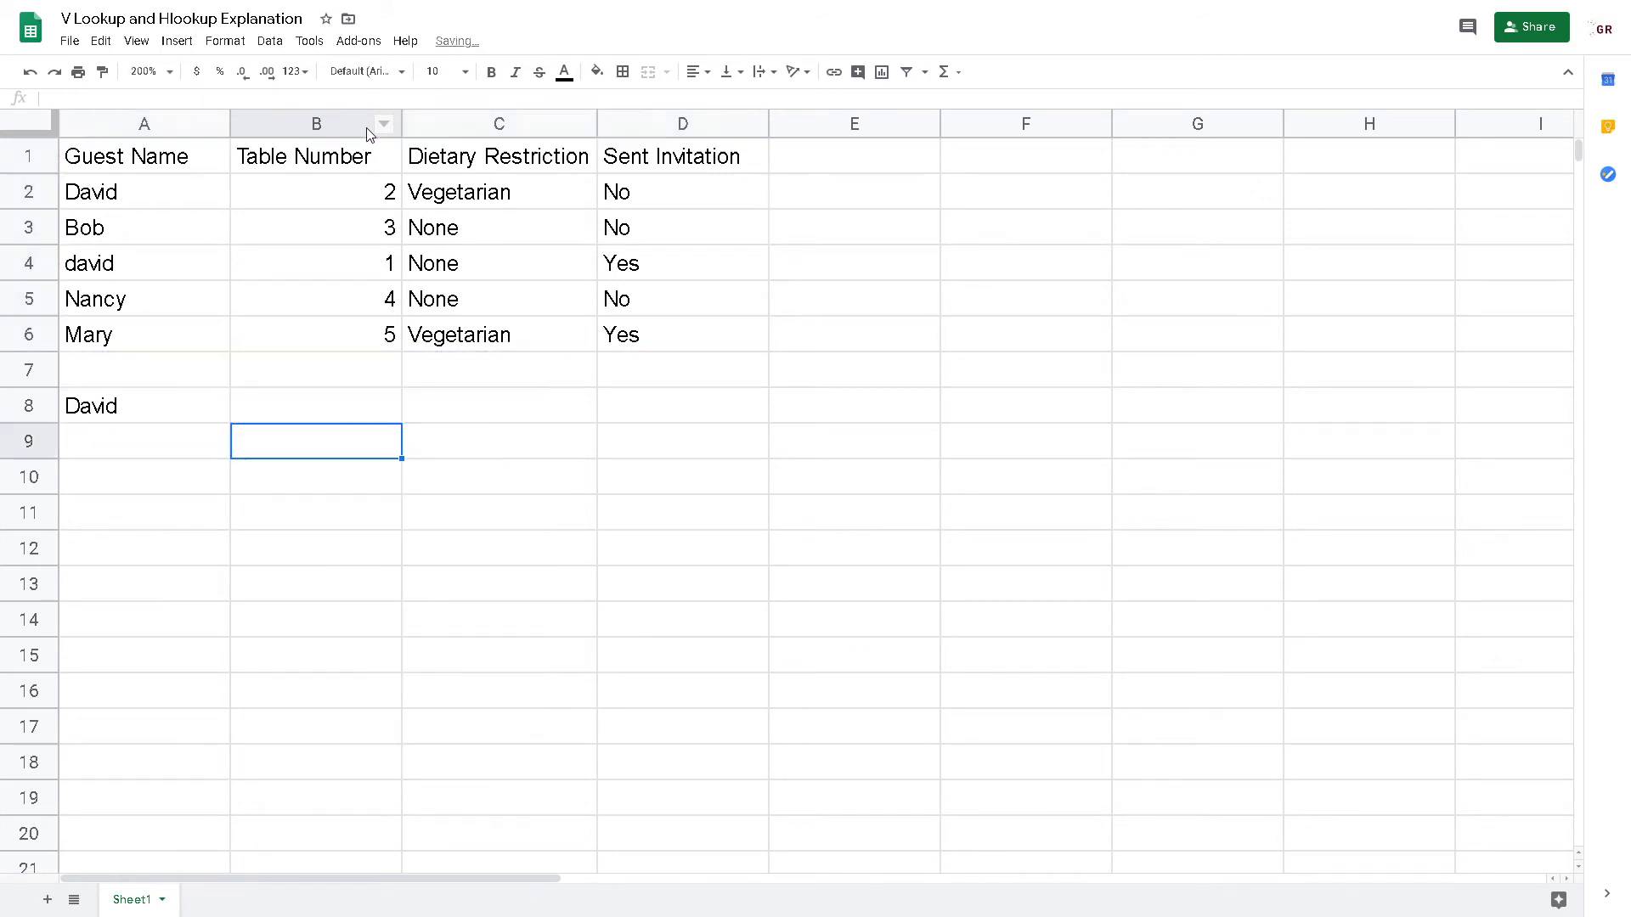
Check the lookup result in B8 against B2, and replace the name in A8 with the guest name from row 6
{"action": "left_click", "coordinate": [189, 409]}
{"action": "left_click", "coordinate": [368, 425]}
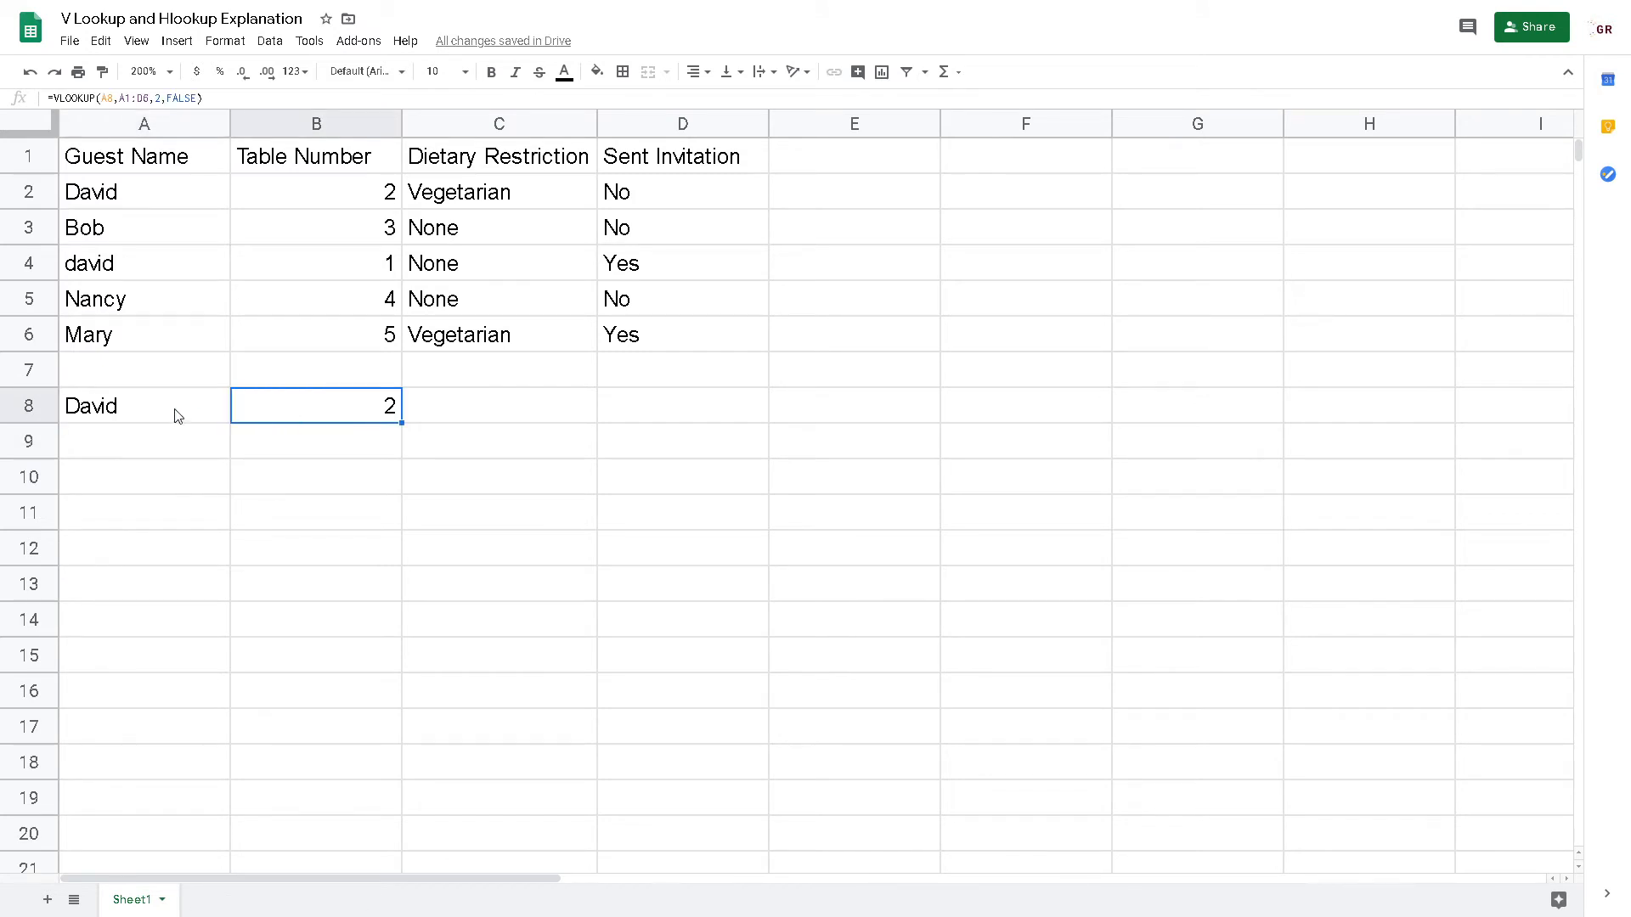
{"action": "left_click", "coordinate": [385, 196]}
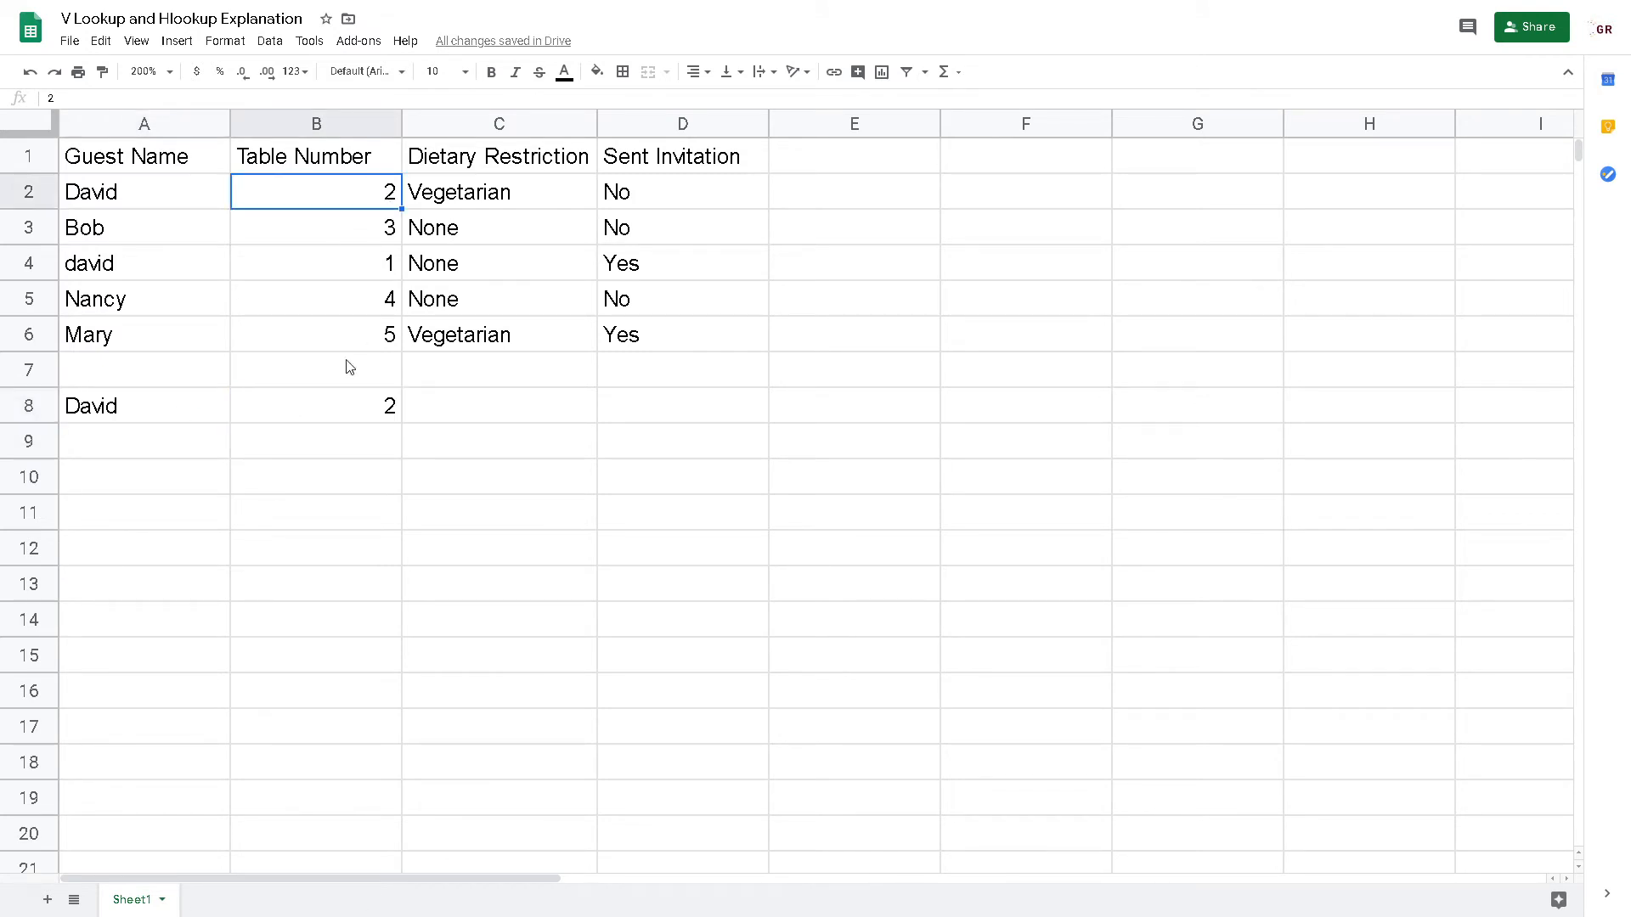
{"action": "left_click", "coordinate": [319, 411]}
{"action": "left_click", "coordinate": [158, 419]}
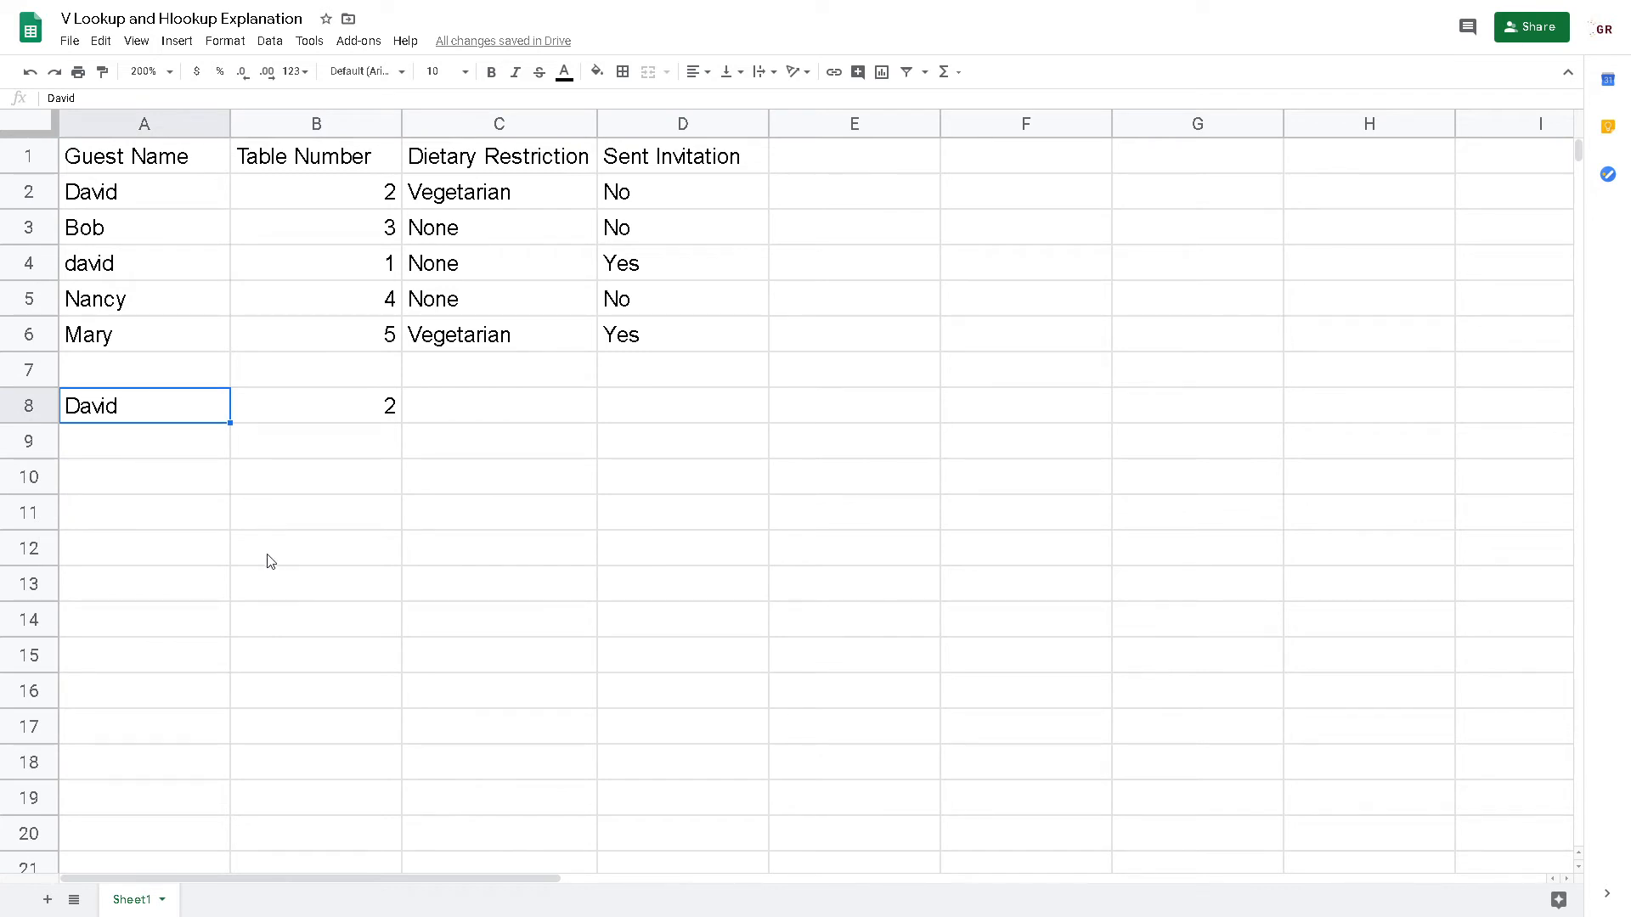
{"action": "type", "text": "Mary"}
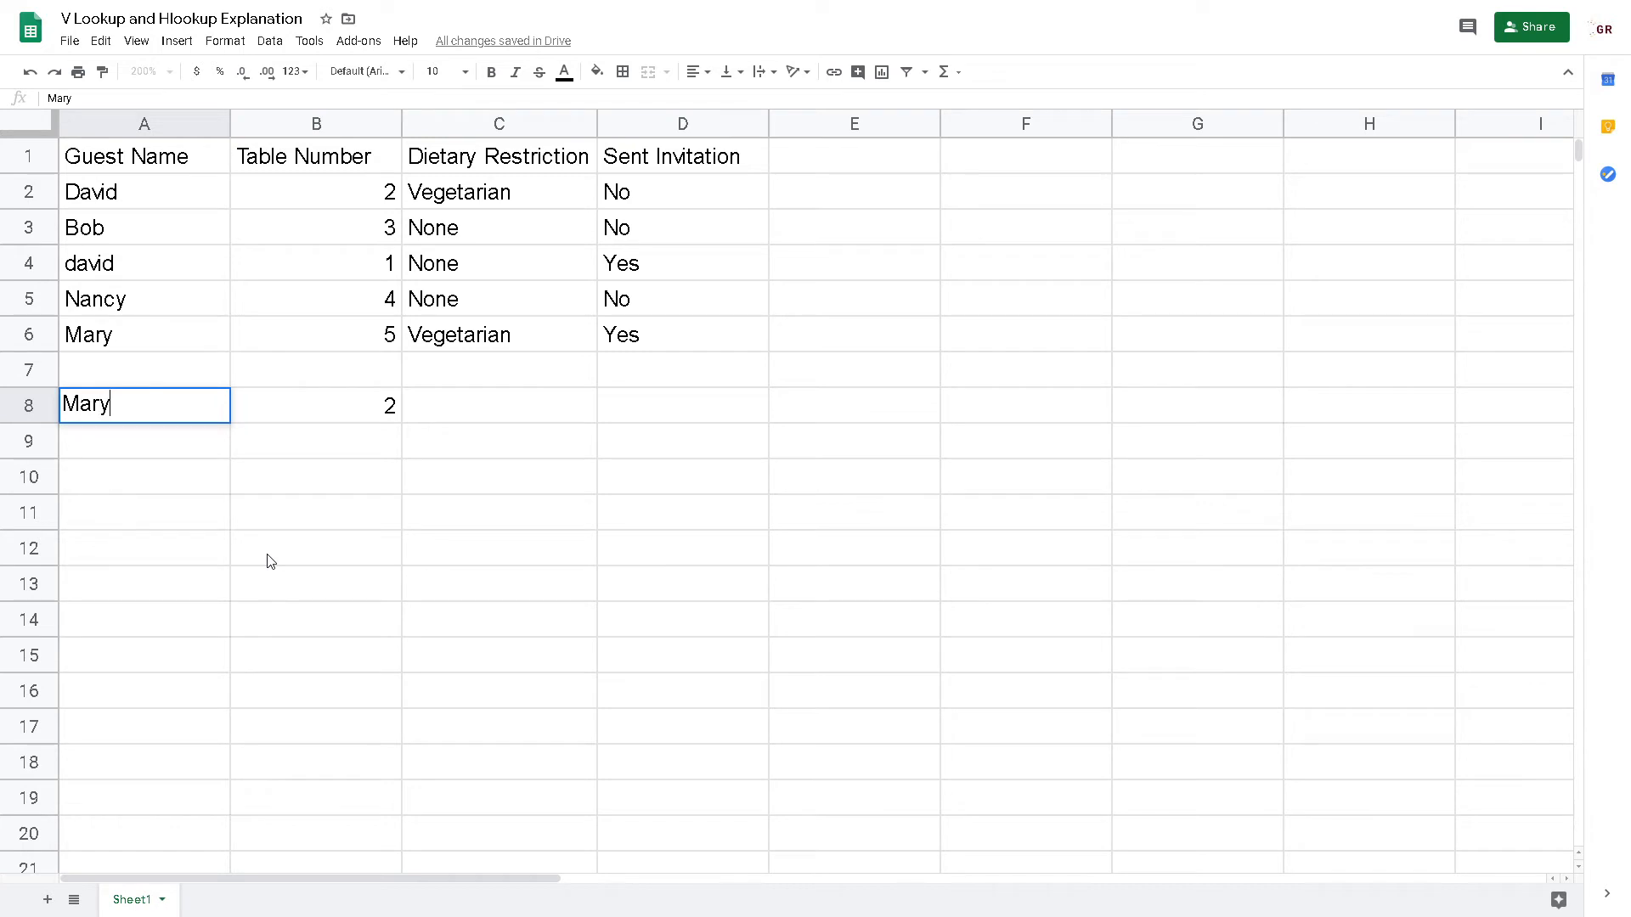
{"action": "key", "text": "Return"}
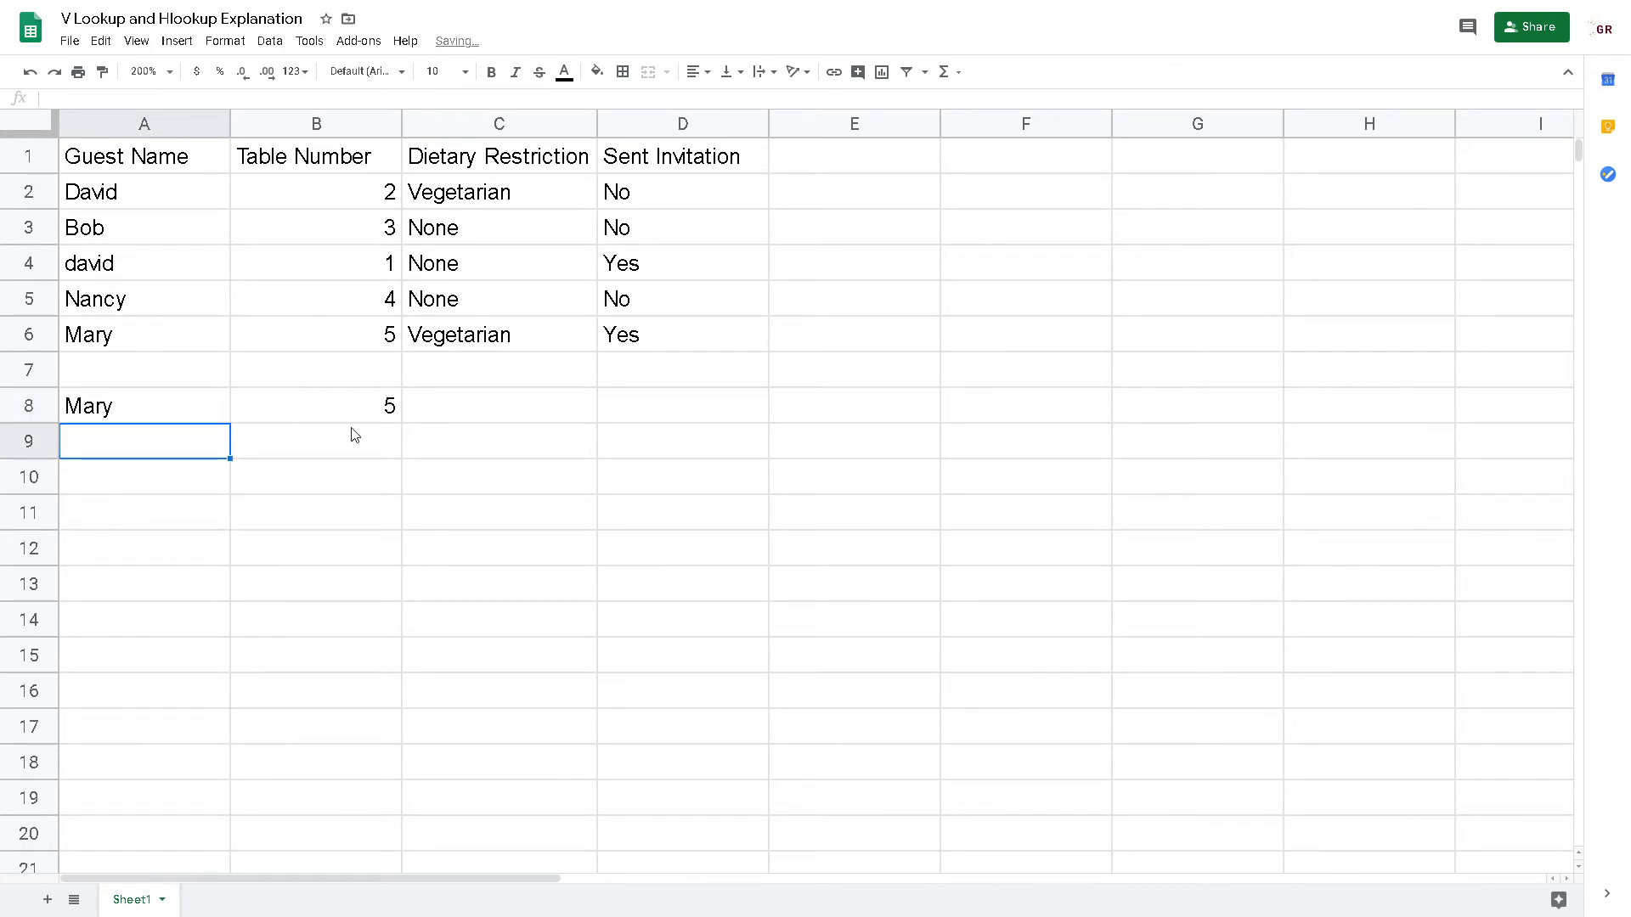
Change the column index in the B8 VLOOKUP formula to 4 to return the Sent Invitation value
{"action": "left_click", "coordinate": [356, 421]}
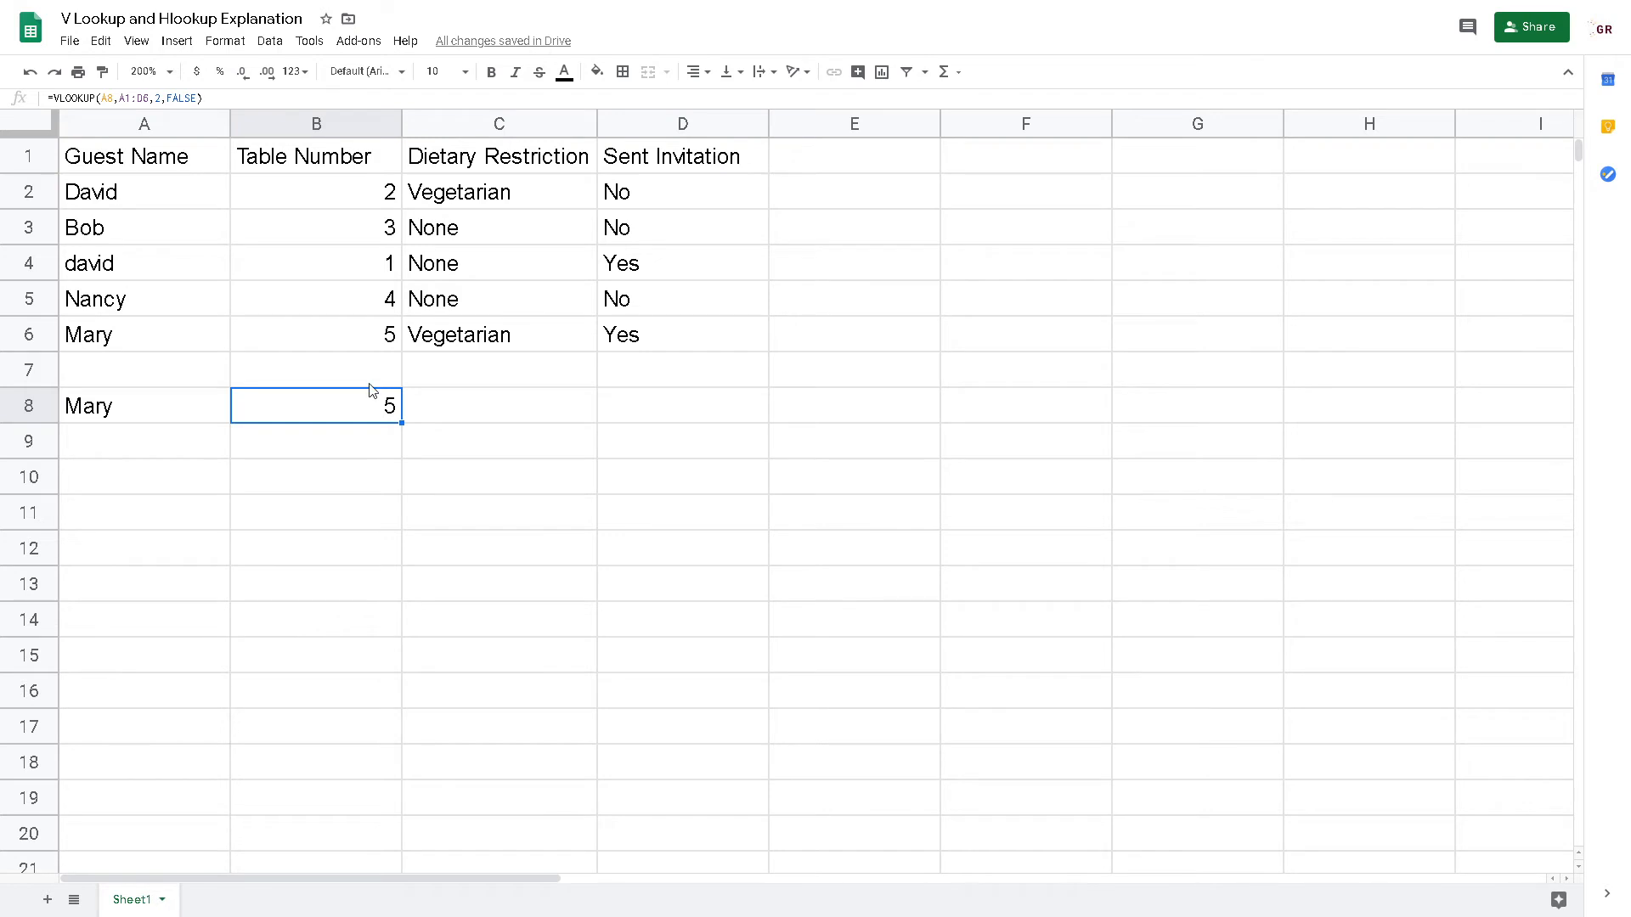
{"action": "double_click", "coordinate": [325, 411]}
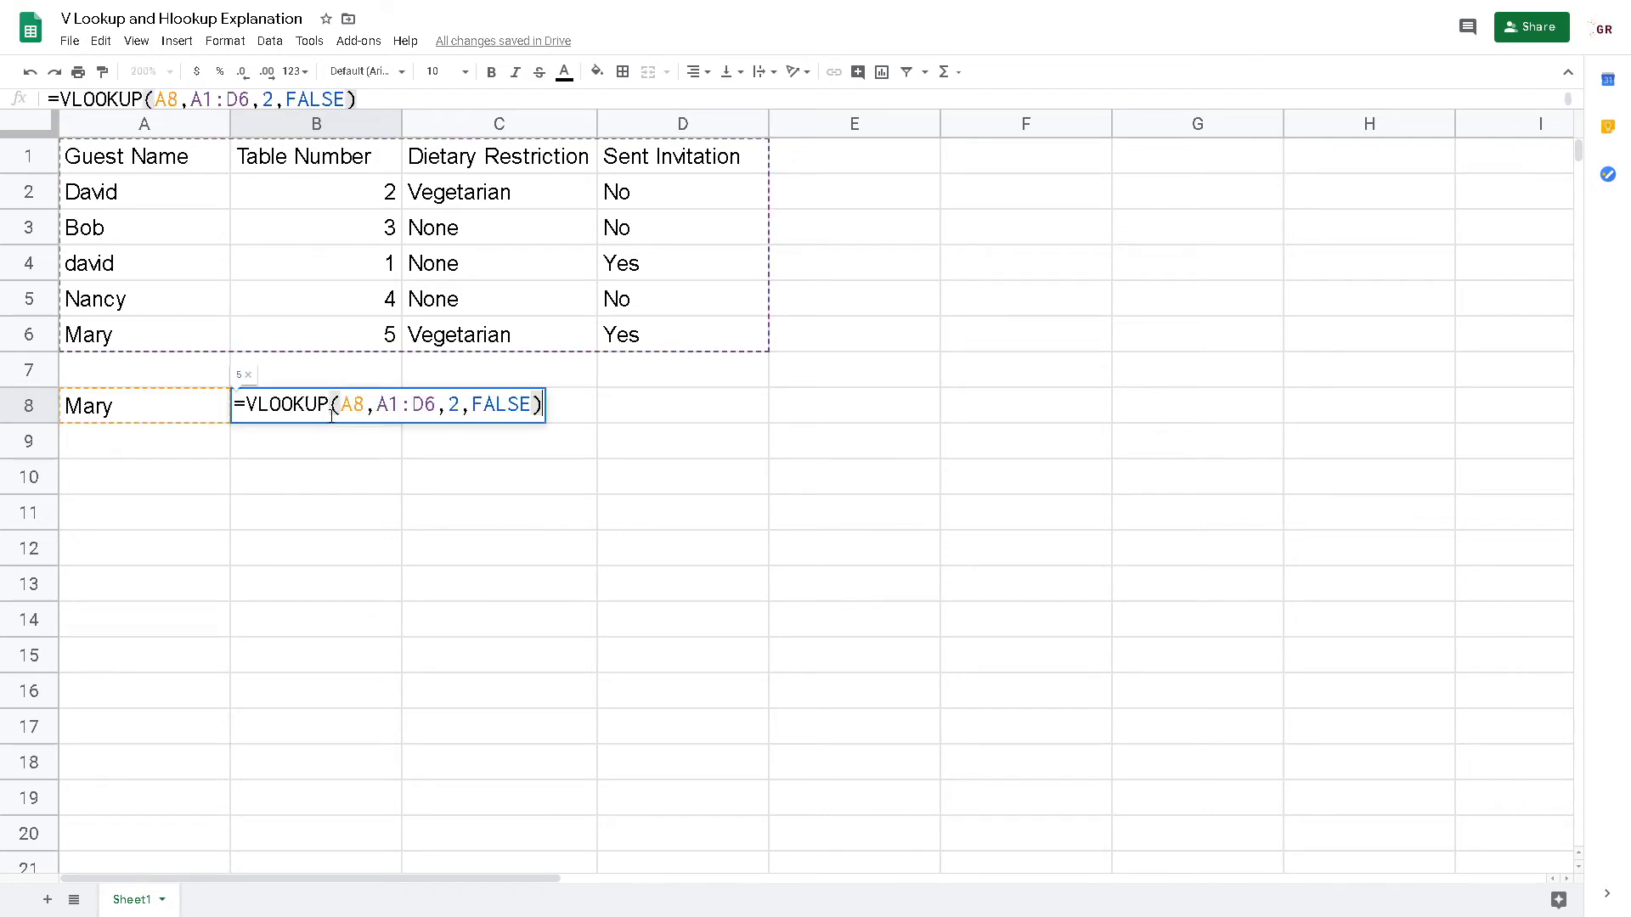
{"action": "double_click", "coordinate": [454, 405]}
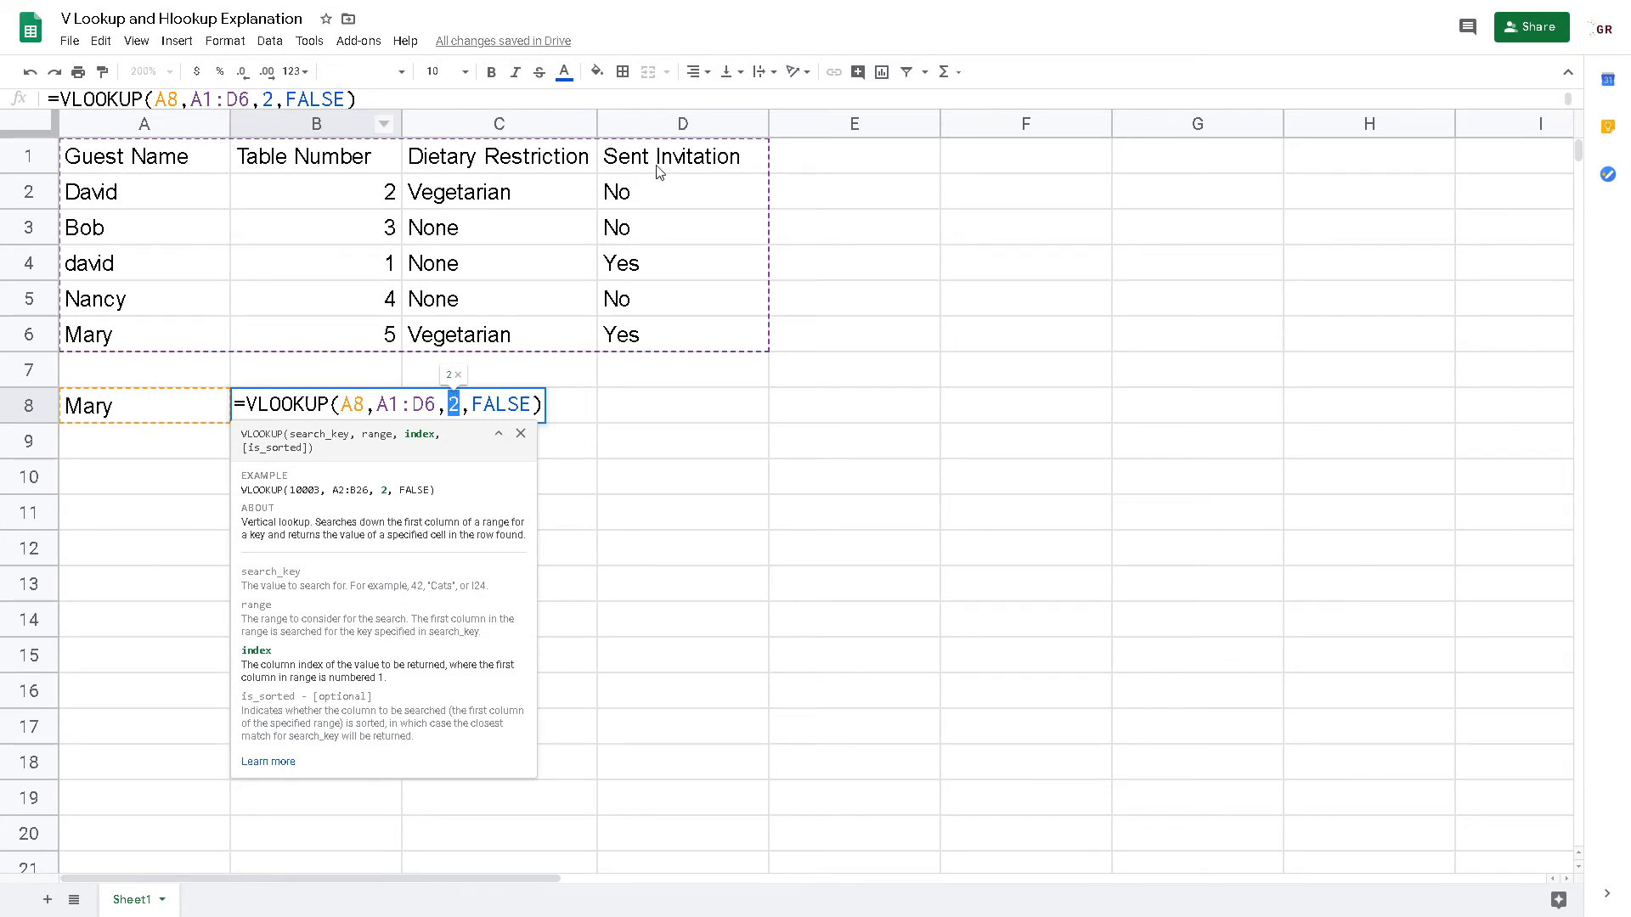
{"action": "type", "text": "4"}
{"action": "key", "text": "Return"}
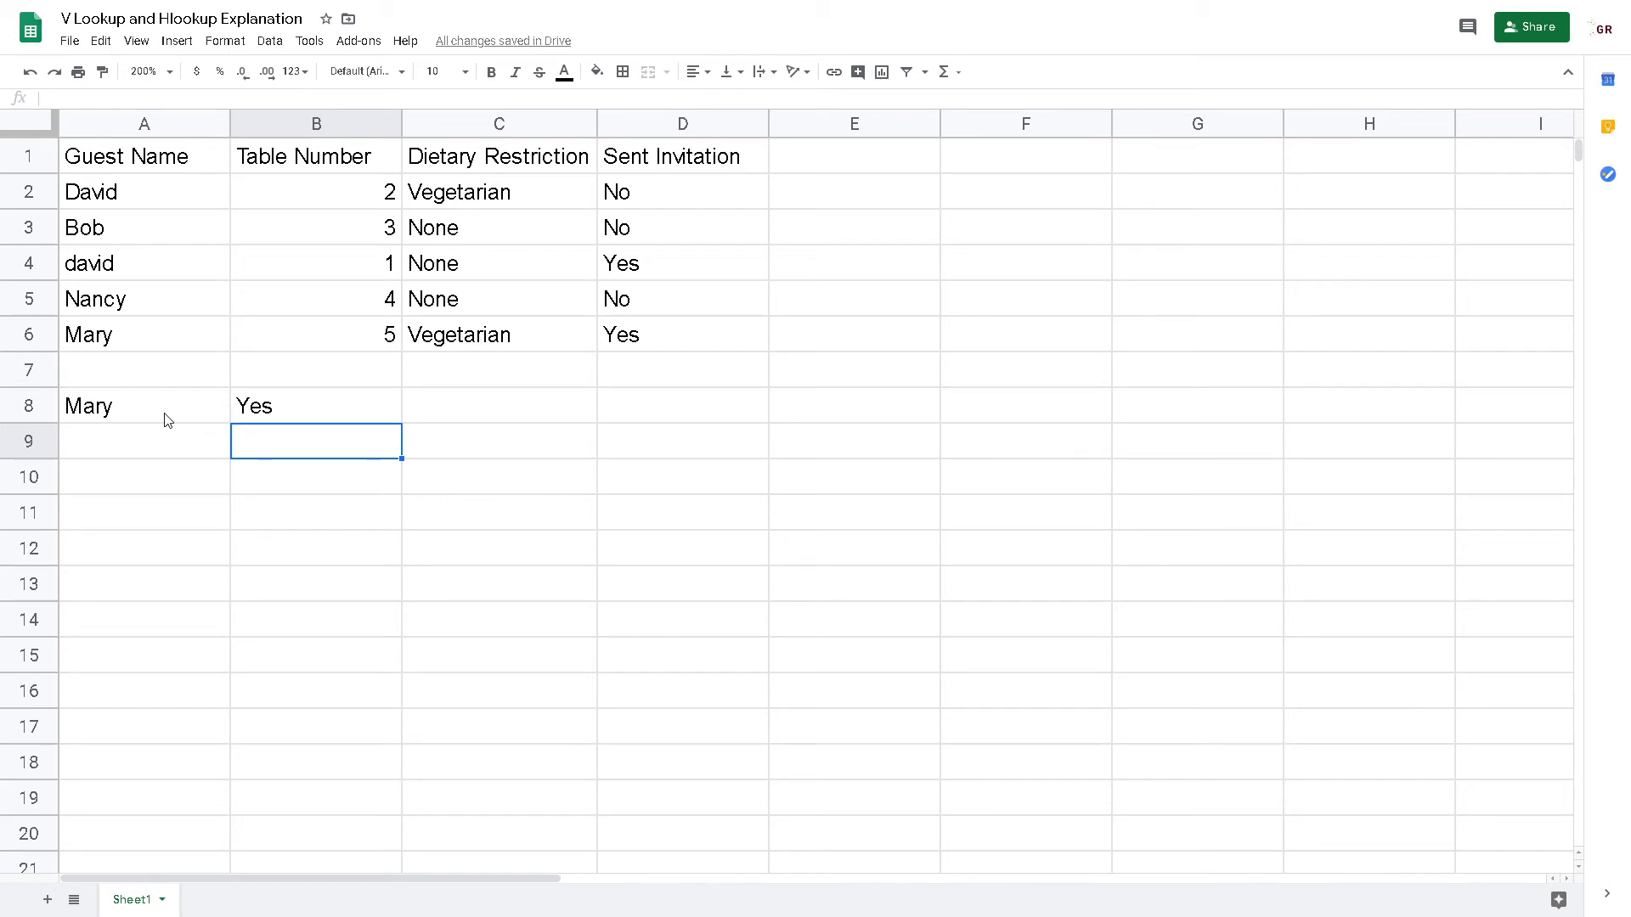
Enter the label "Table Number" in cell A10 as the horizontal lookup value
{"action": "left_click", "coordinate": [124, 489]}
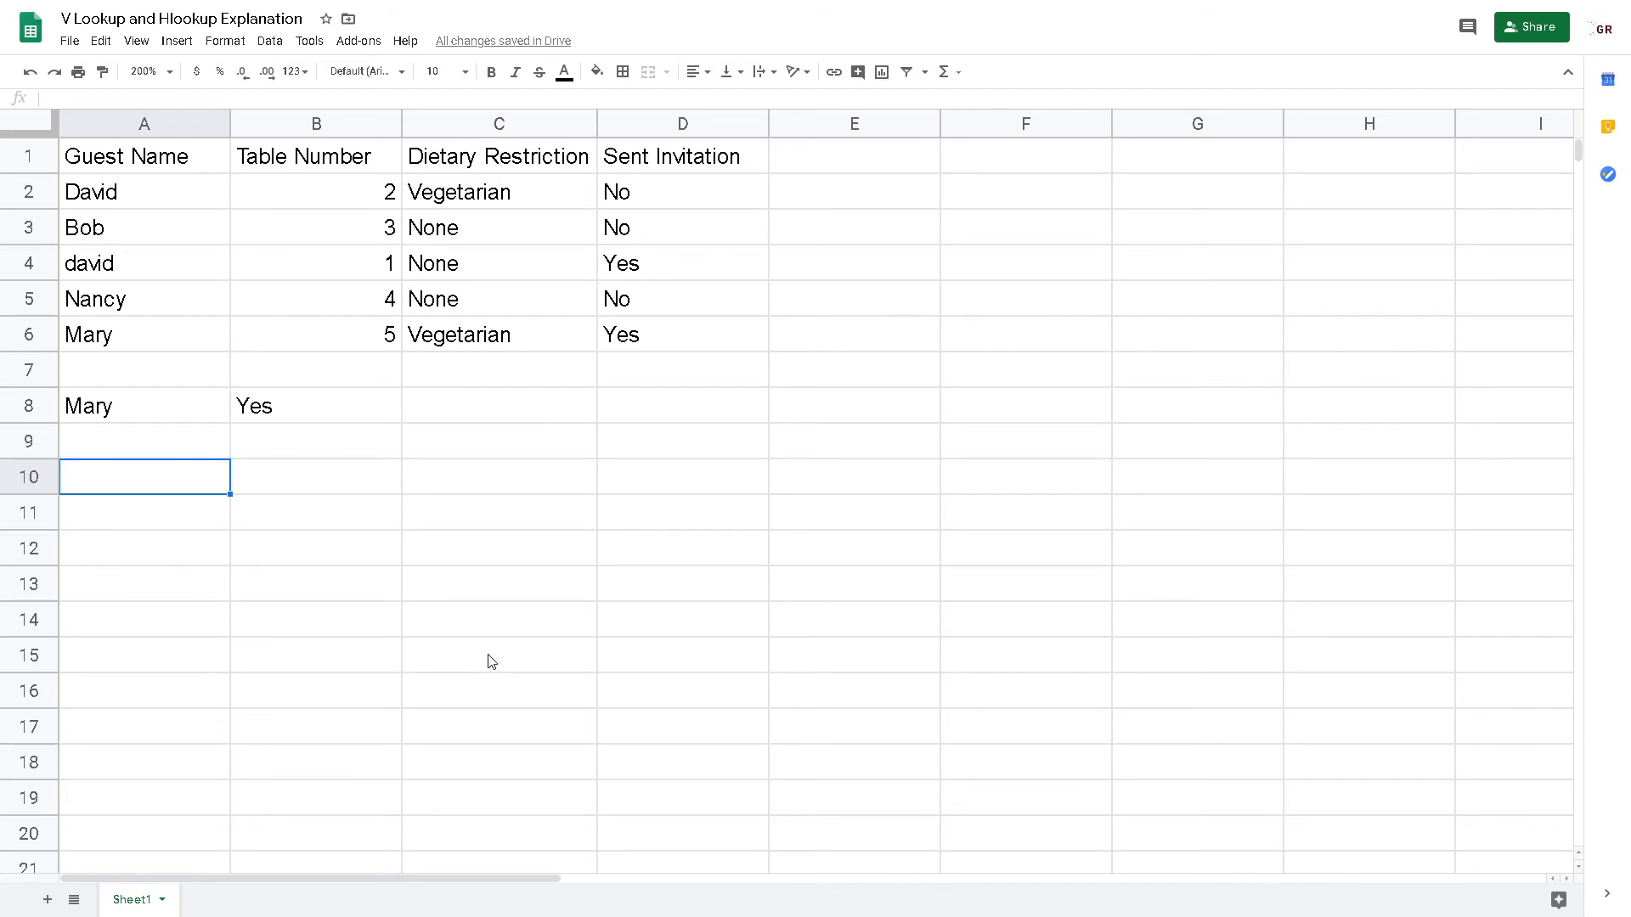
{"action": "type", "text": "Table"}
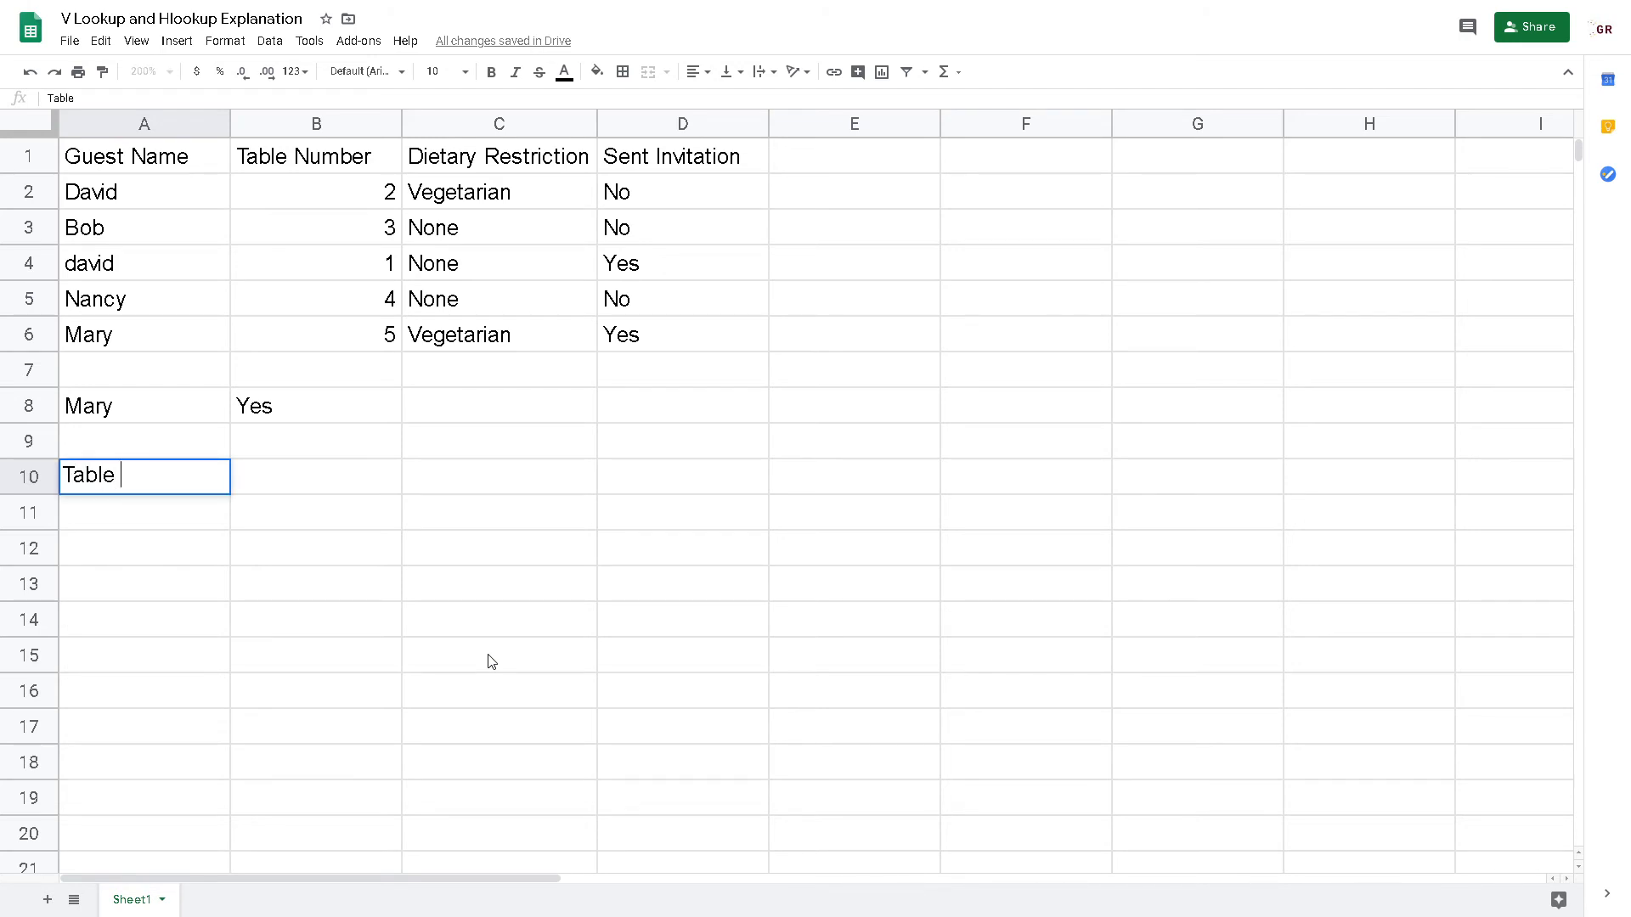
{"action": "type", "text": " Number"}
{"action": "key", "text": "Tab"}
Start an HLOOKUP formula in cell B10, beside the Table Number label
{"action": "type", "text": "="}
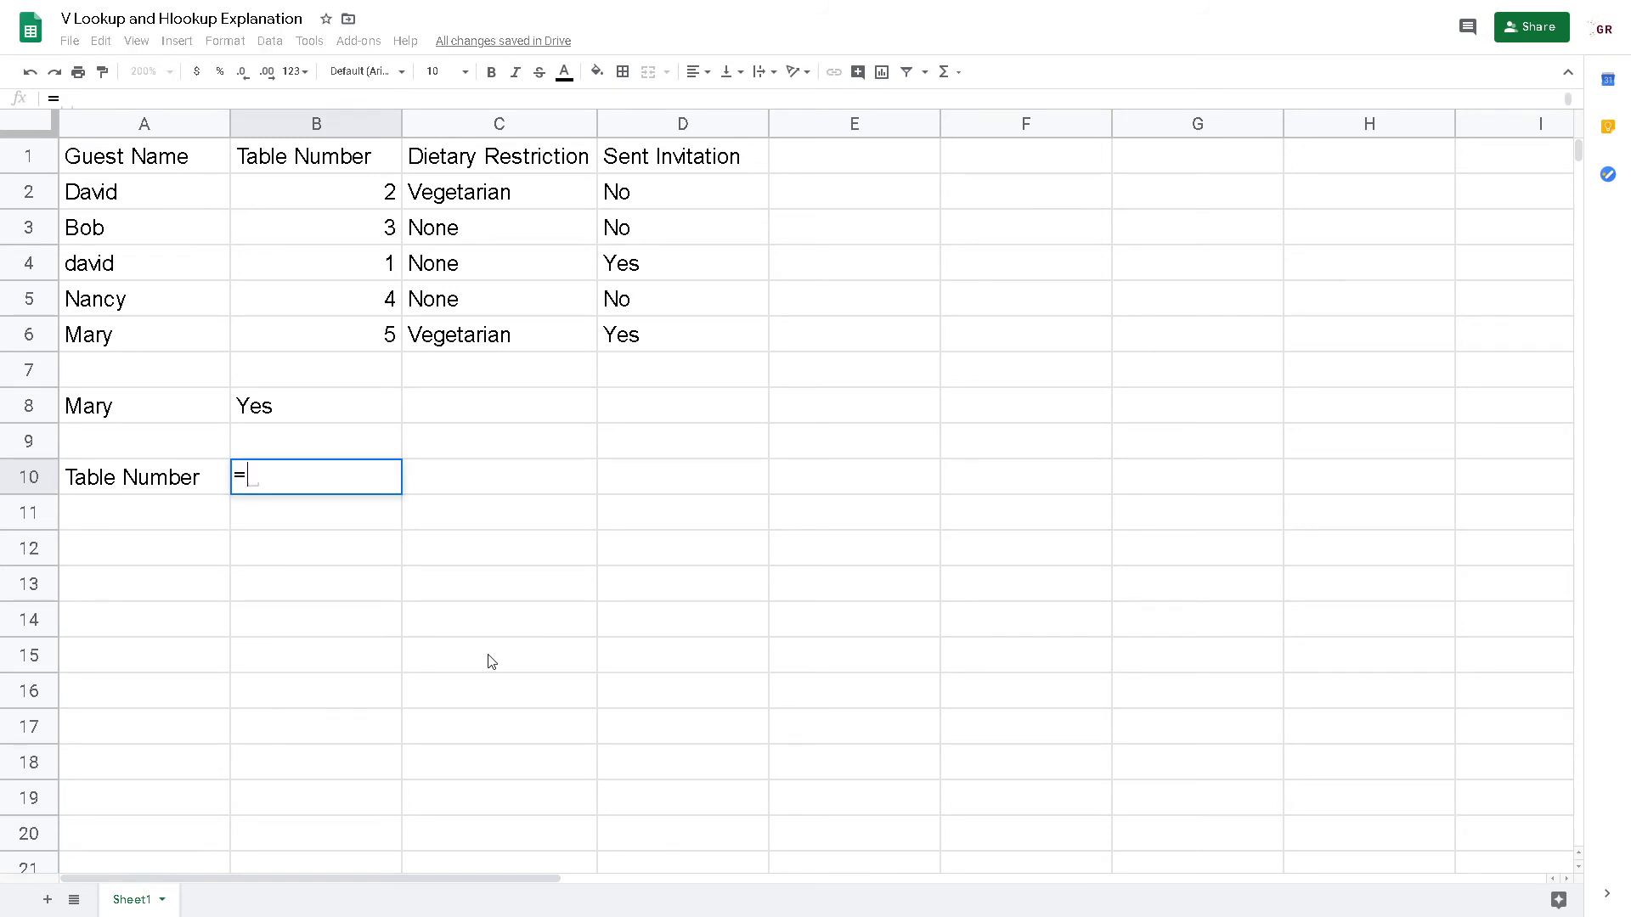
{"action": "type", "text": "hlo"}
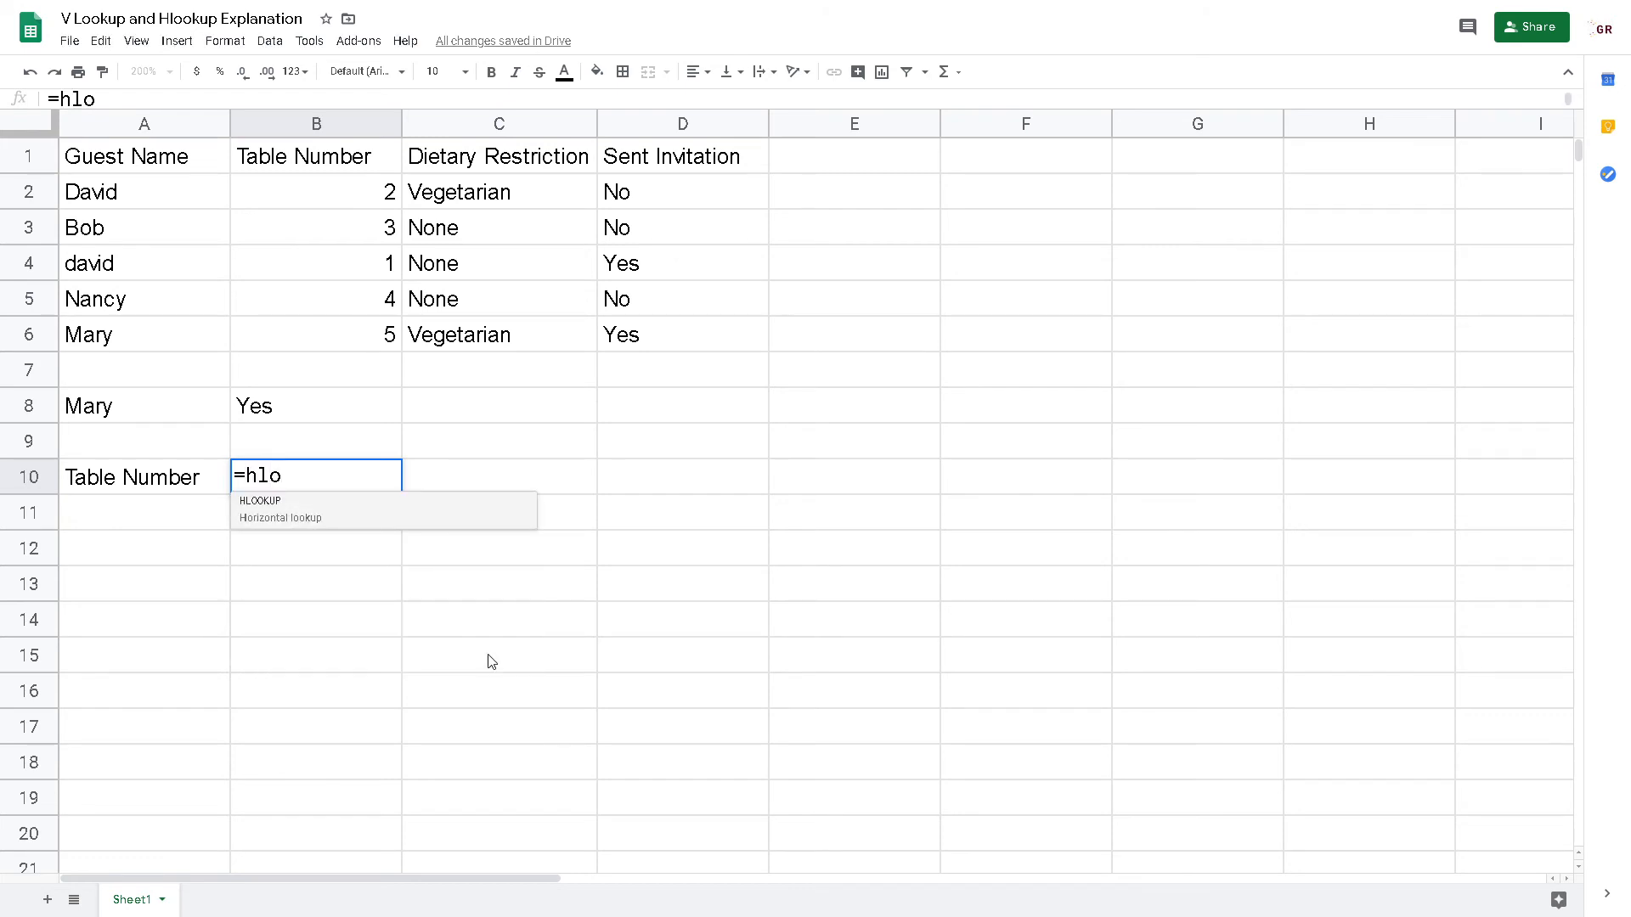
{"action": "key", "text": "Tab"}
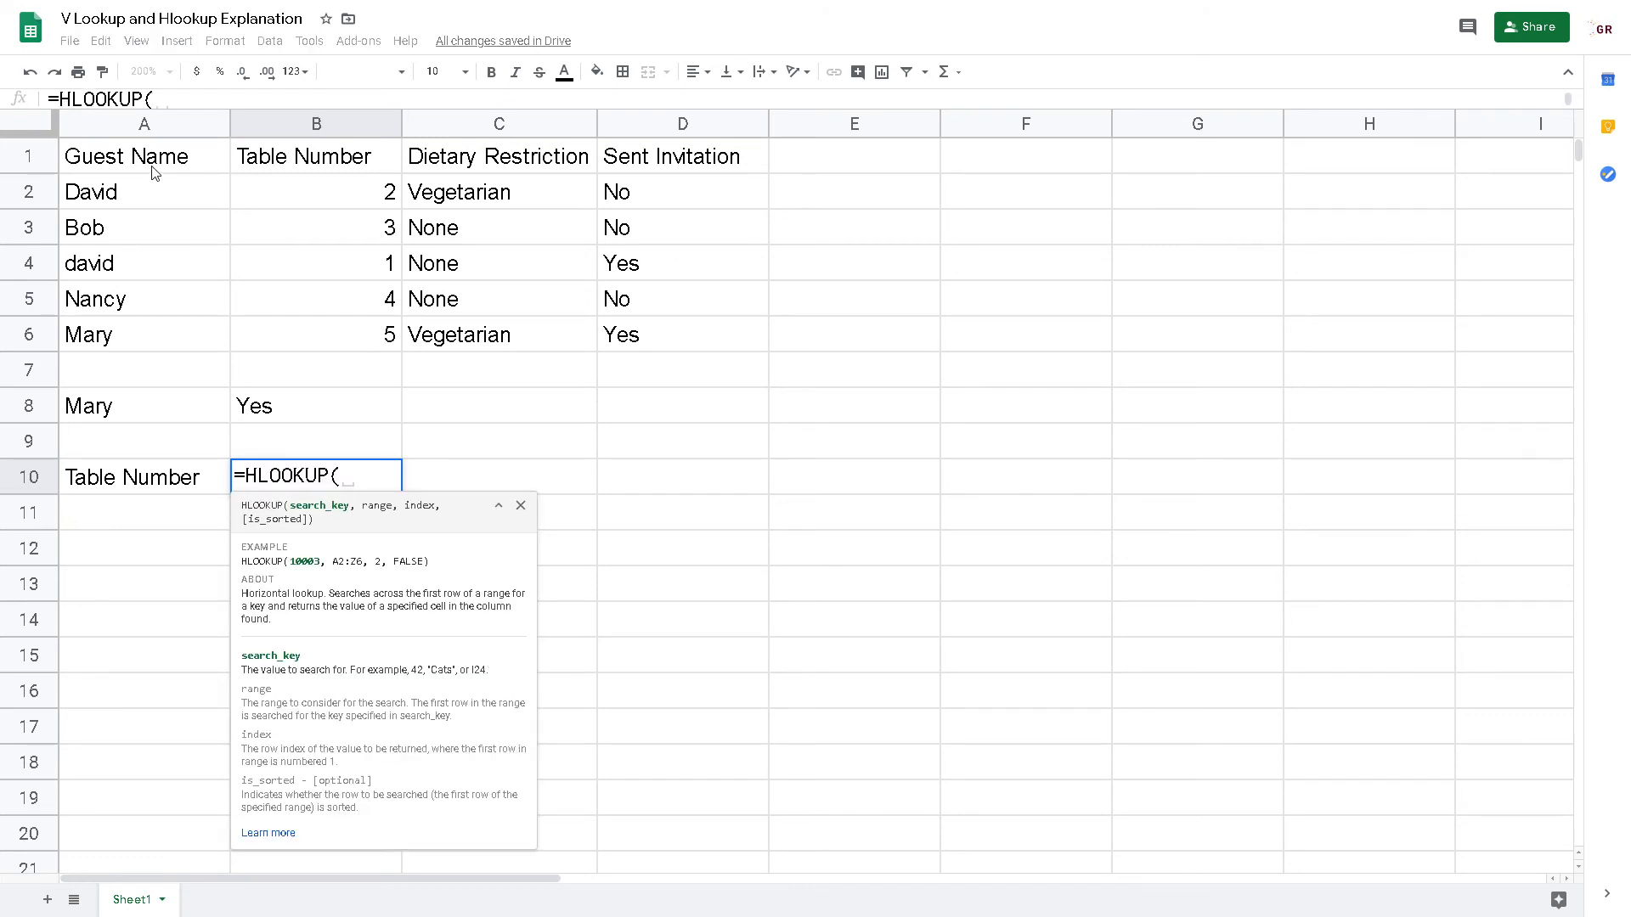
{"action": "left_click_drag", "start_coordinate": [129, 162], "coordinate": [709, 357]}
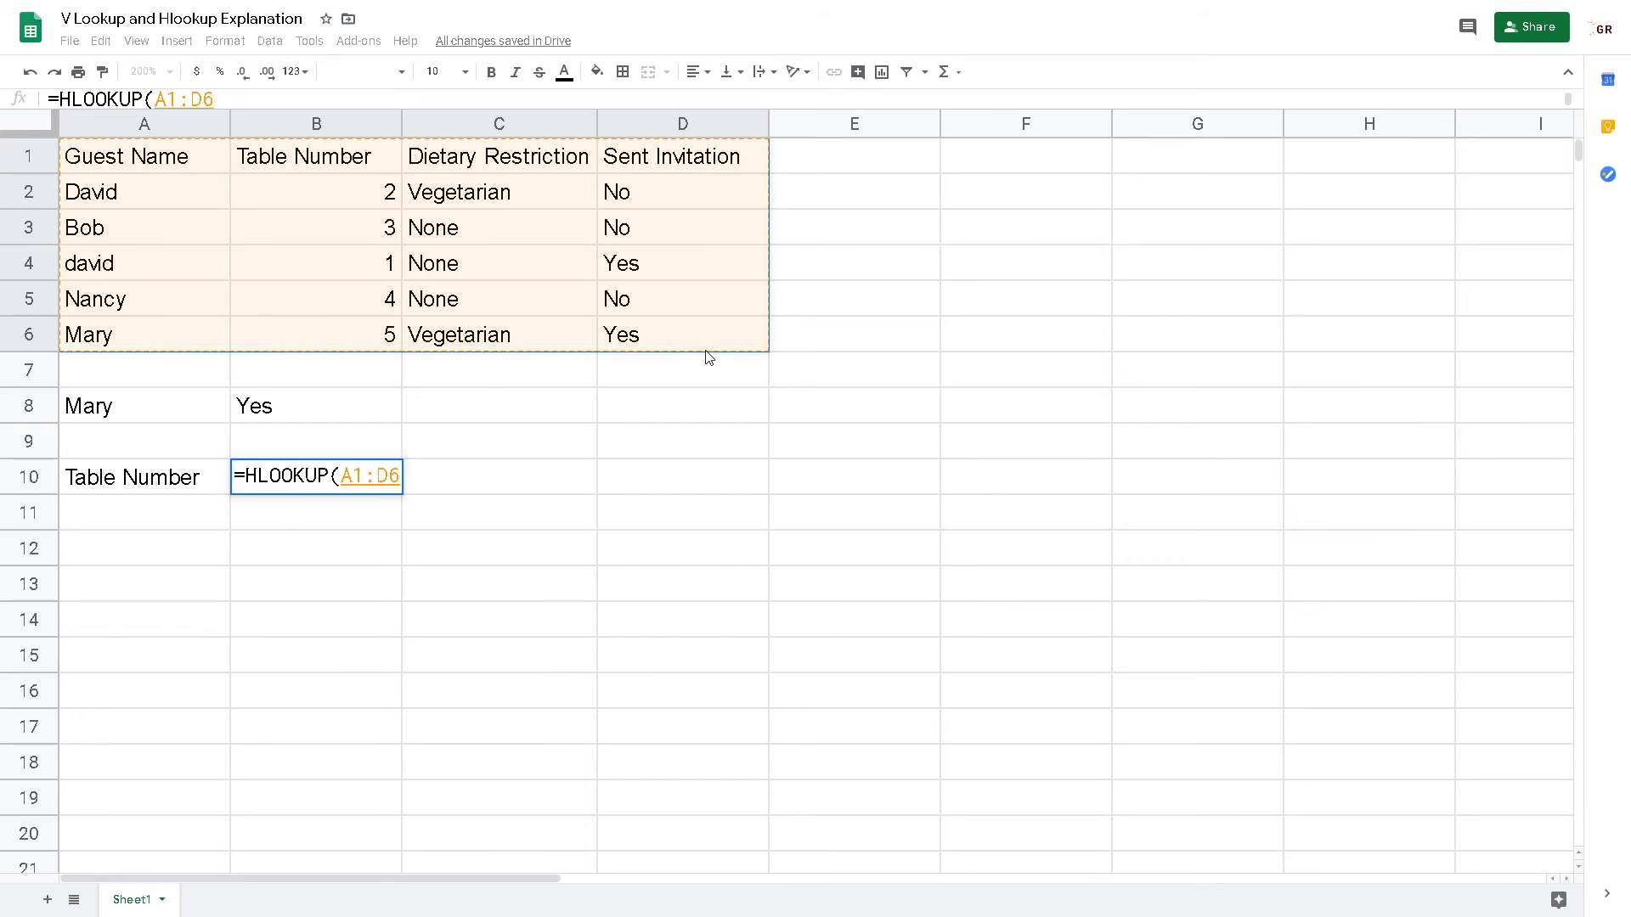
{"action": "left_click", "coordinate": [340, 475]}
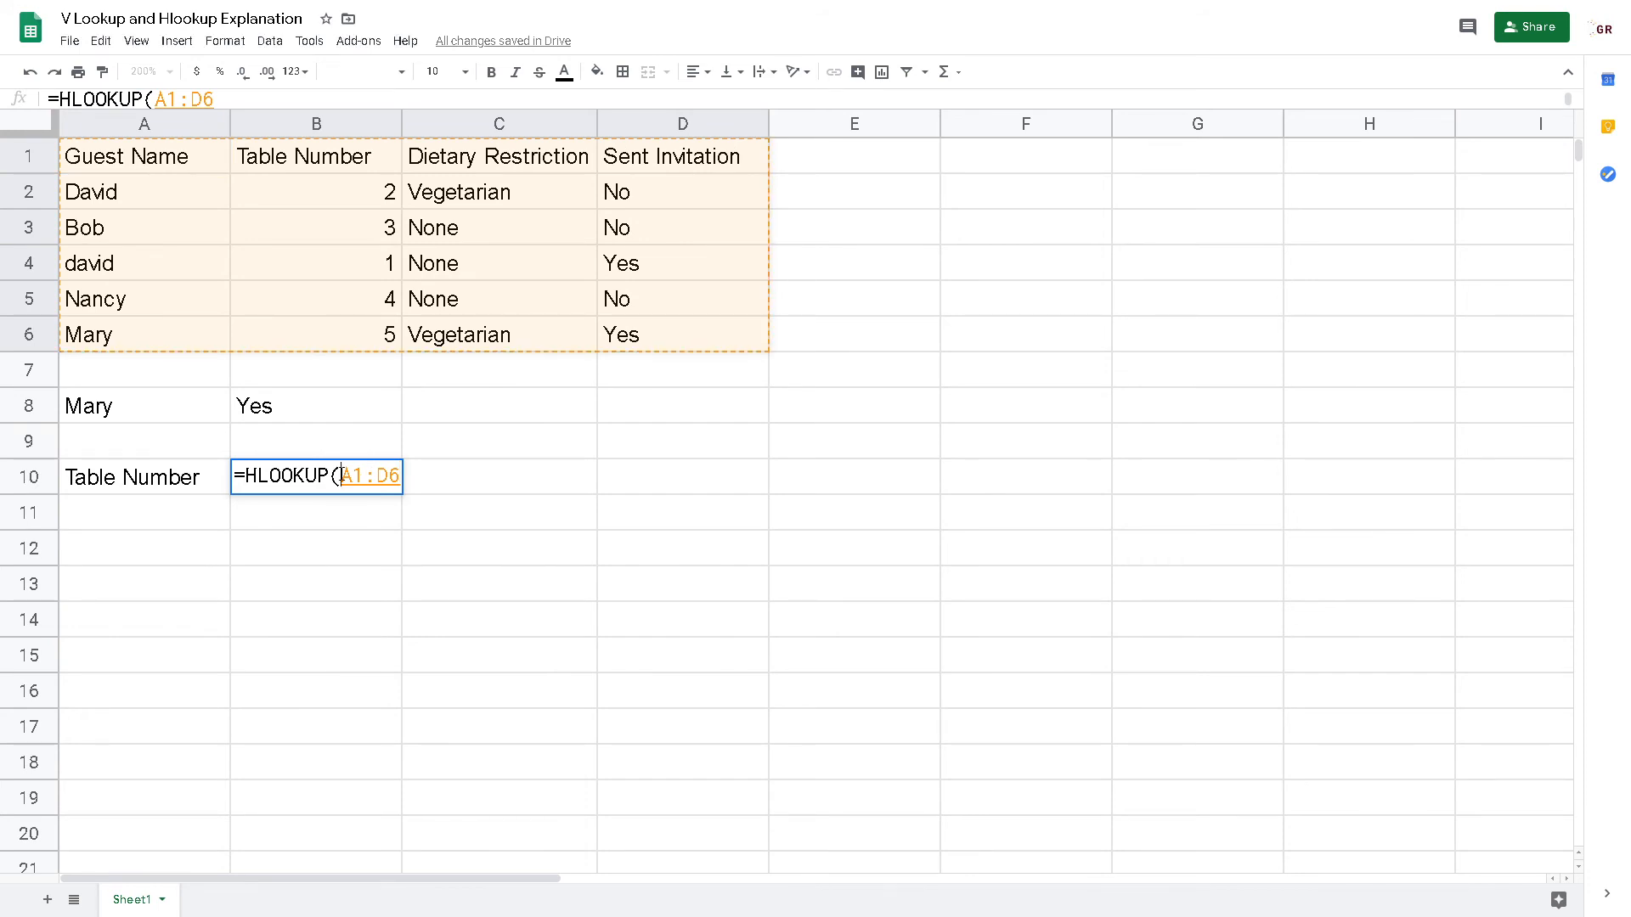
{"action": "left_click", "coordinate": [164, 485]}
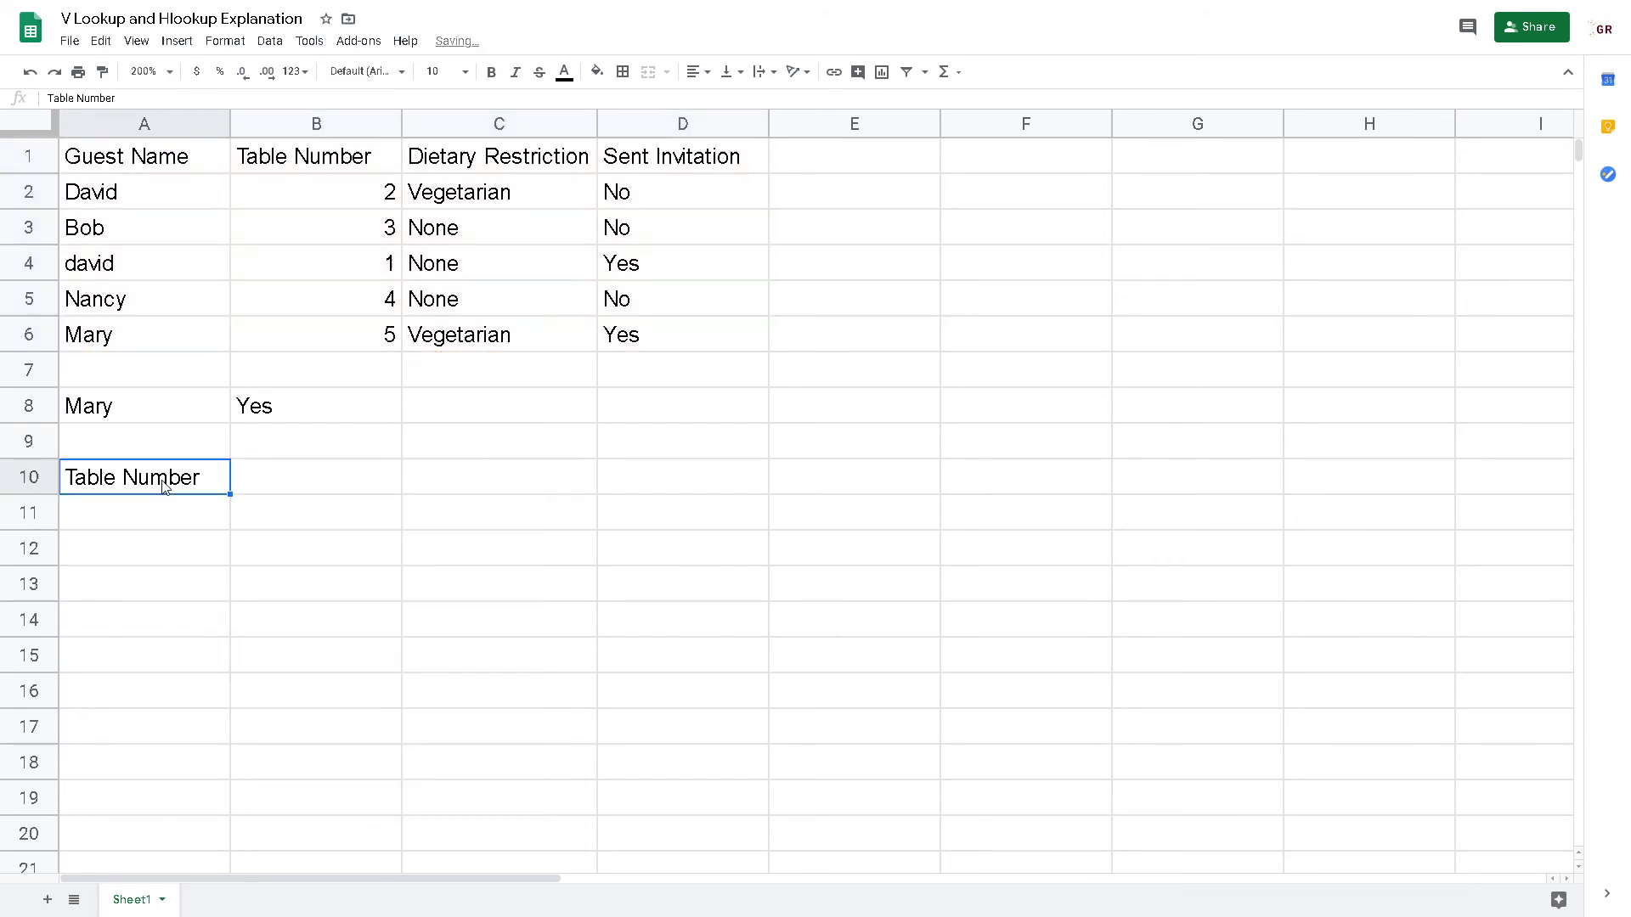
{"action": "left_click", "coordinate": [338, 490]}
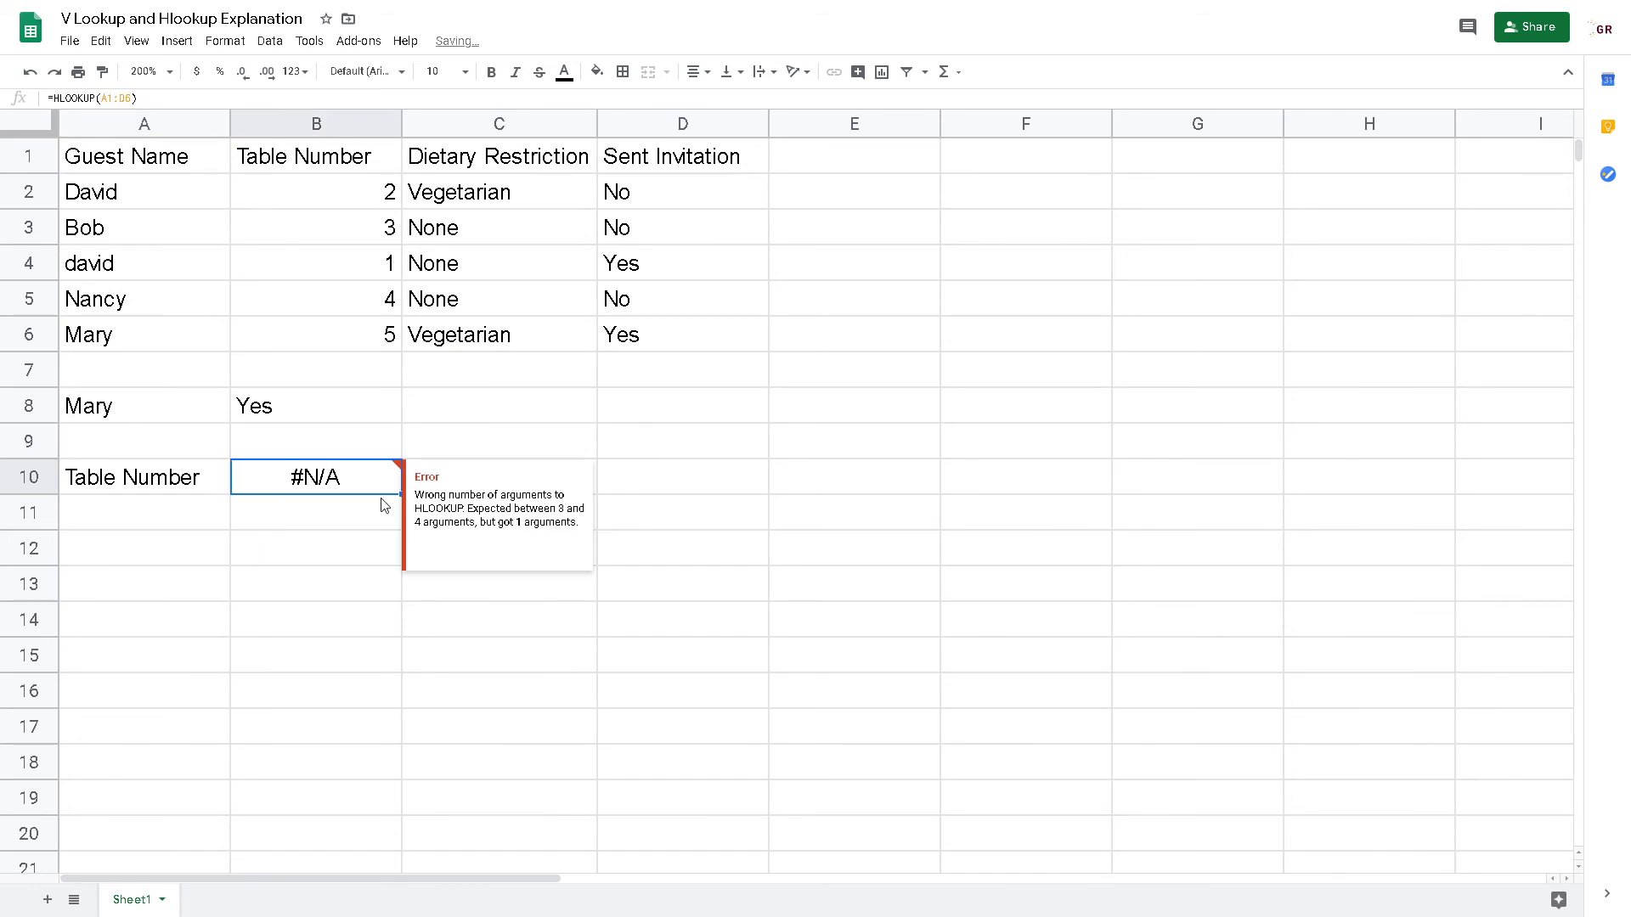
{"action": "key", "text": "Return"}
{"action": "left_click_drag", "start_coordinate": [353, 478], "coordinate": [463, 487]}
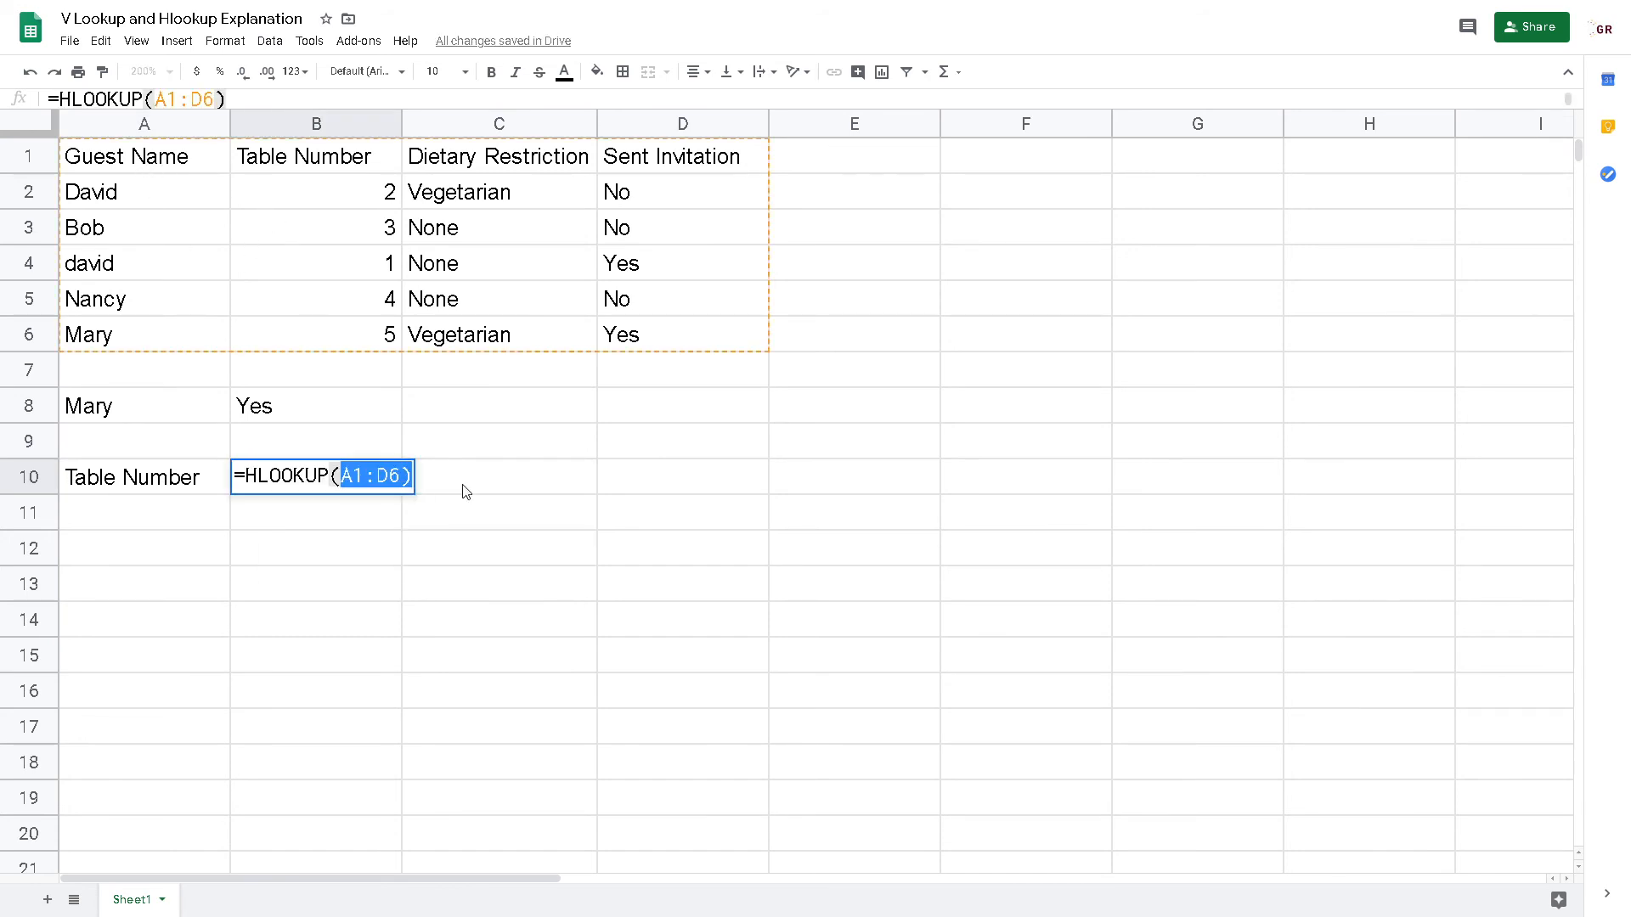
{"action": "key", "text": "BackSpace"}
Set A10 as the search key and A1:D6 as the range of the HLOOKUP formula in B10
{"action": "left_click", "coordinate": [161, 490]}
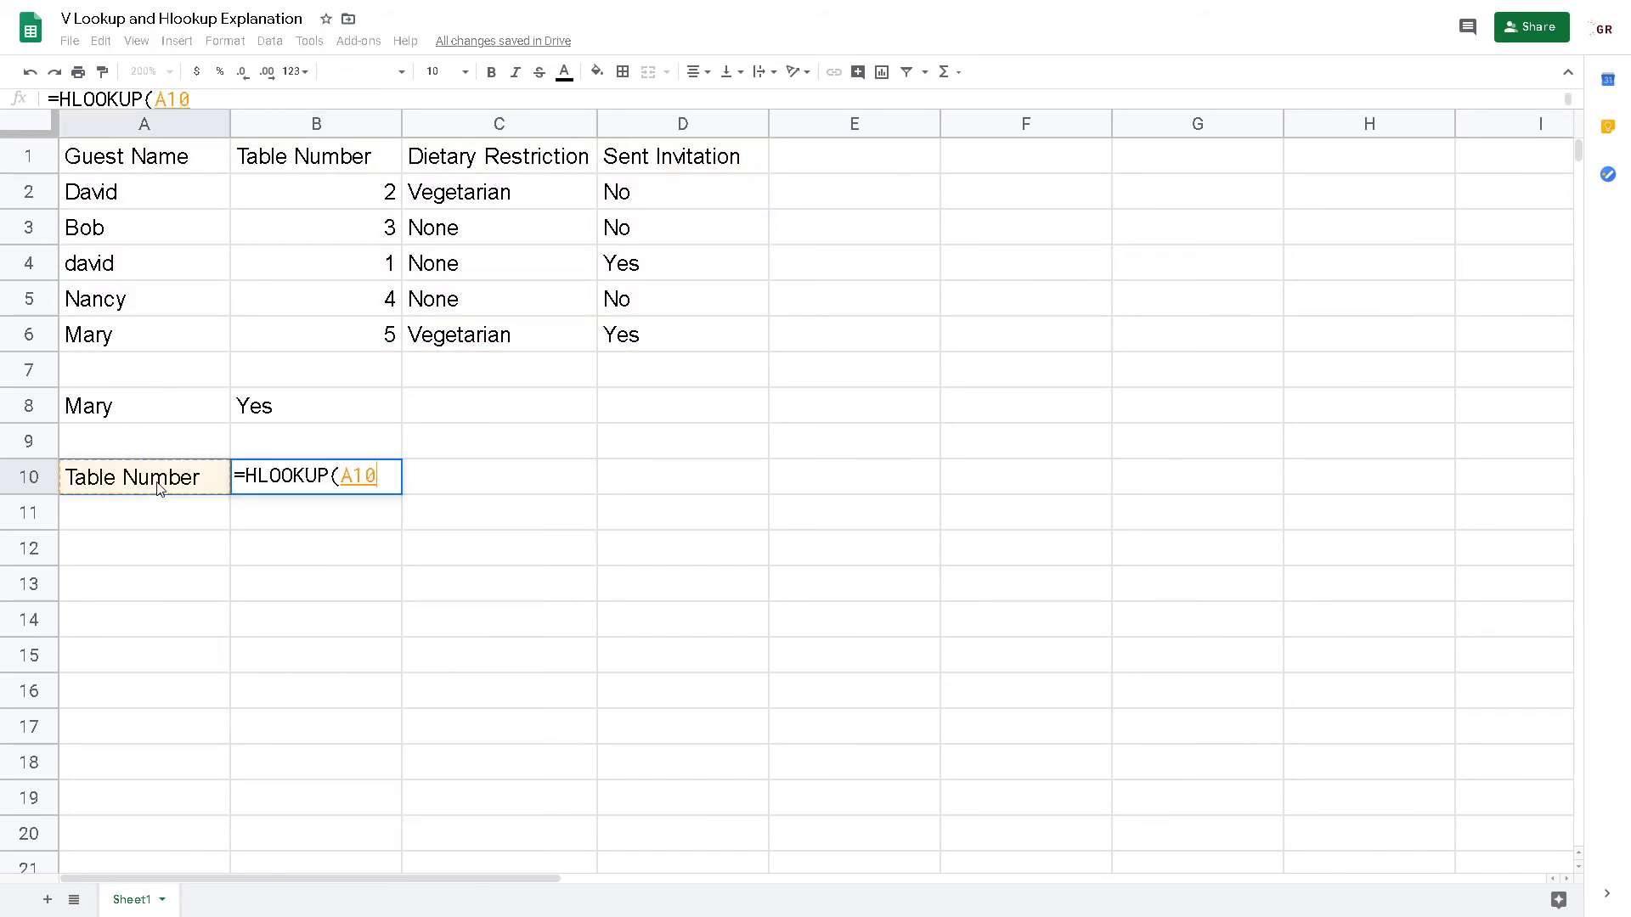
{"action": "type", "text": ","}
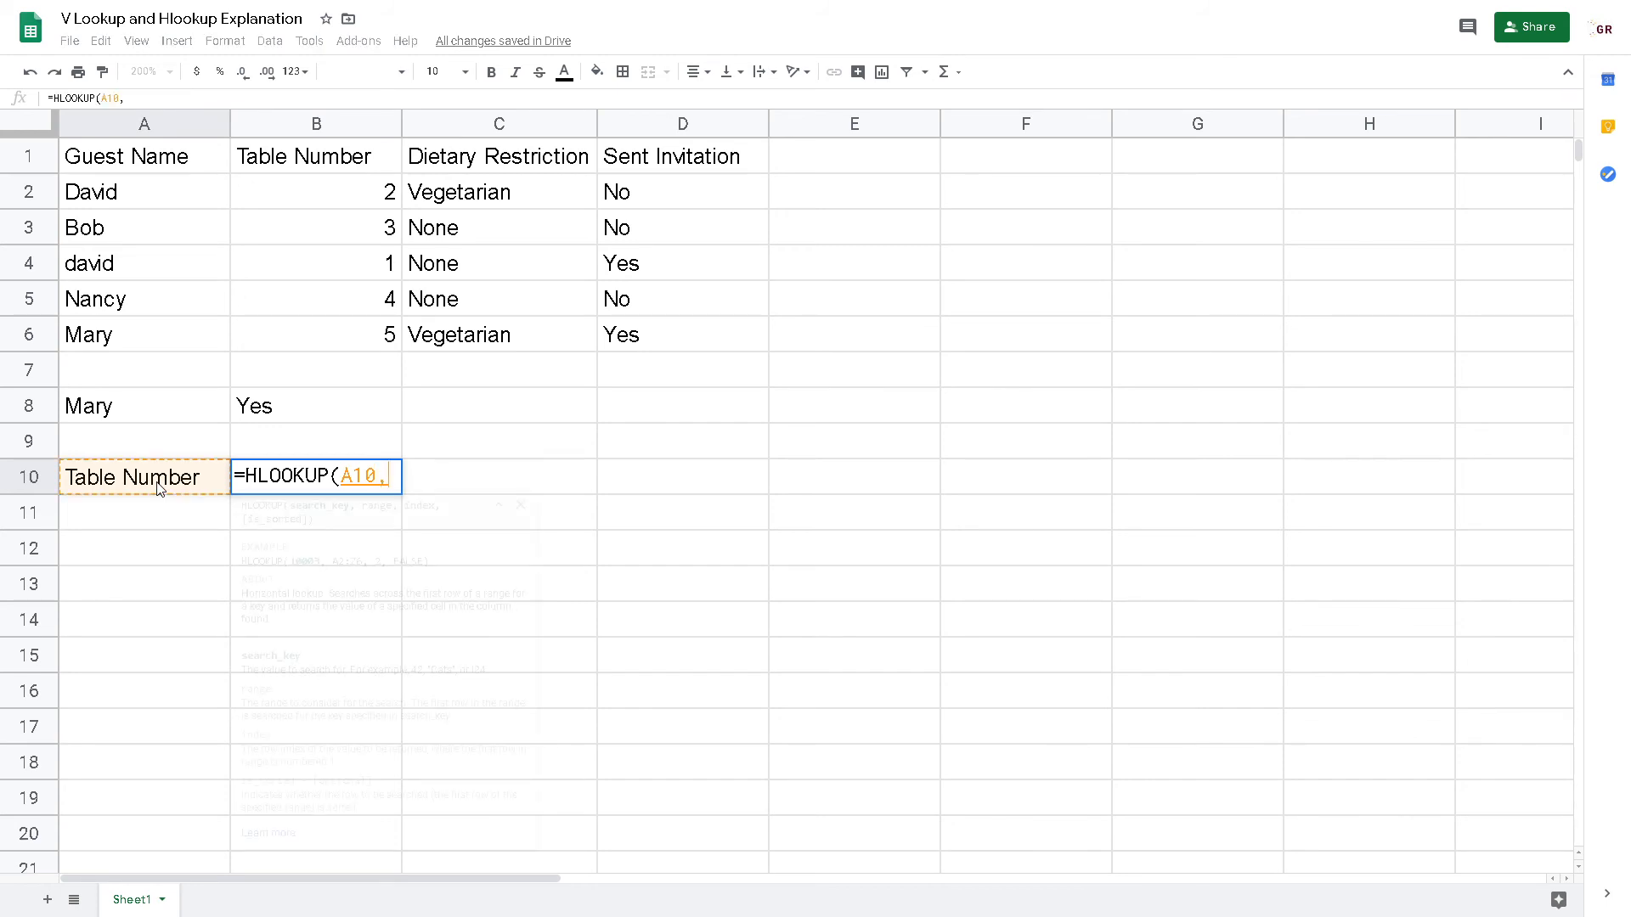
{"action": "left_click_drag", "start_coordinate": [164, 155], "coordinate": [340, 231]}
{"action": "left_click_drag", "start_coordinate": [669, 373], "coordinate": [705, 343]}
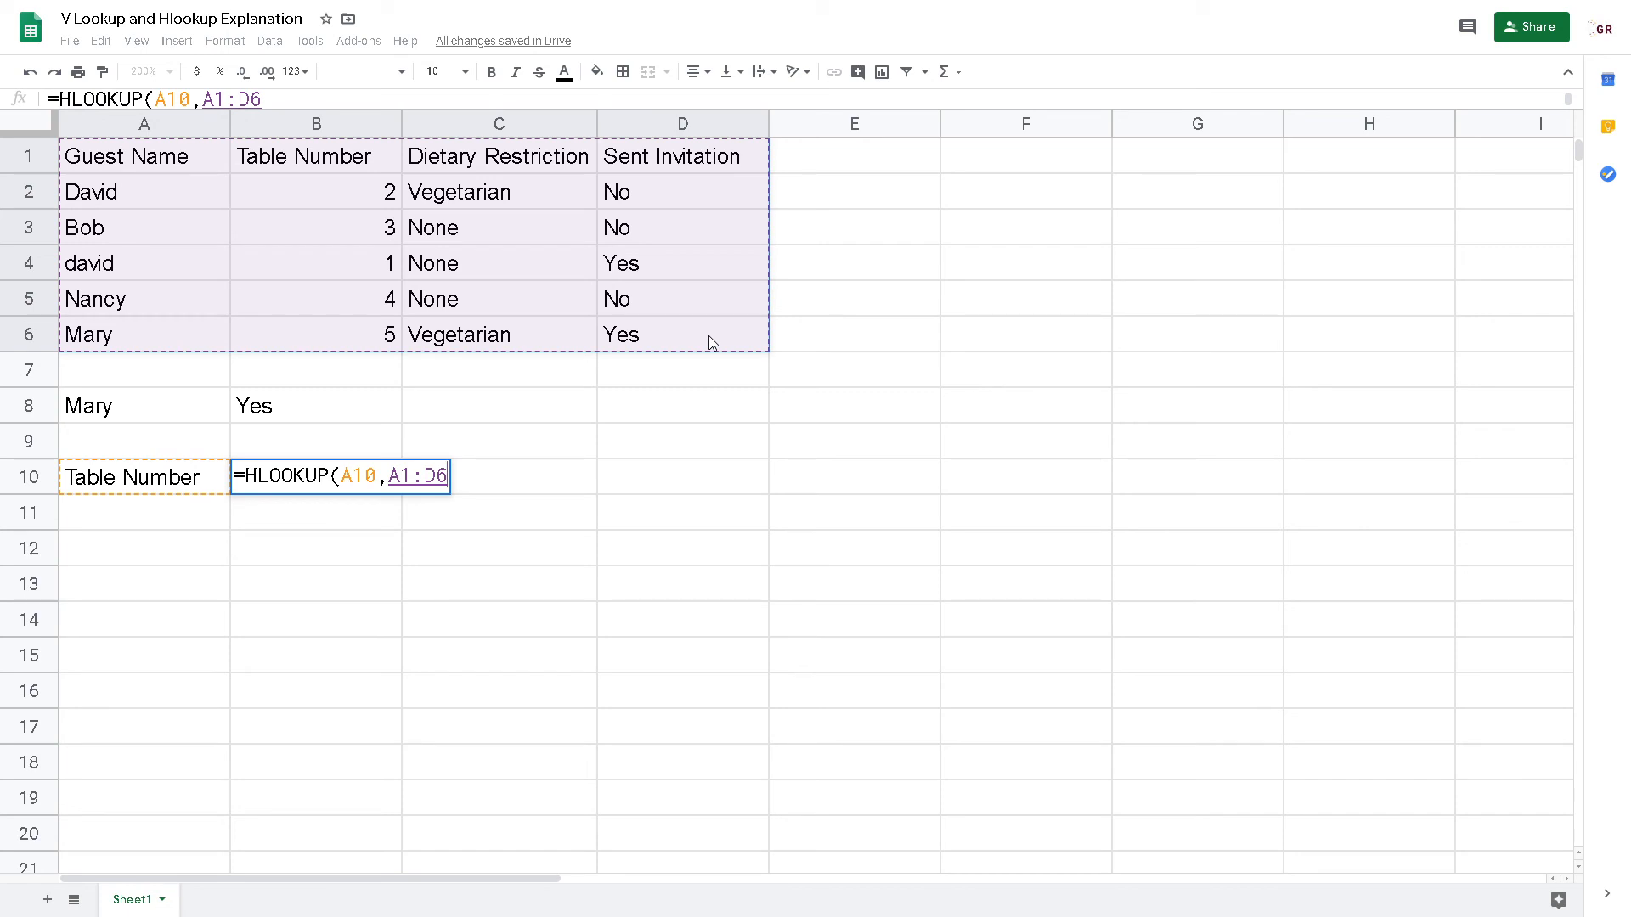
{"action": "type", "text": ","}
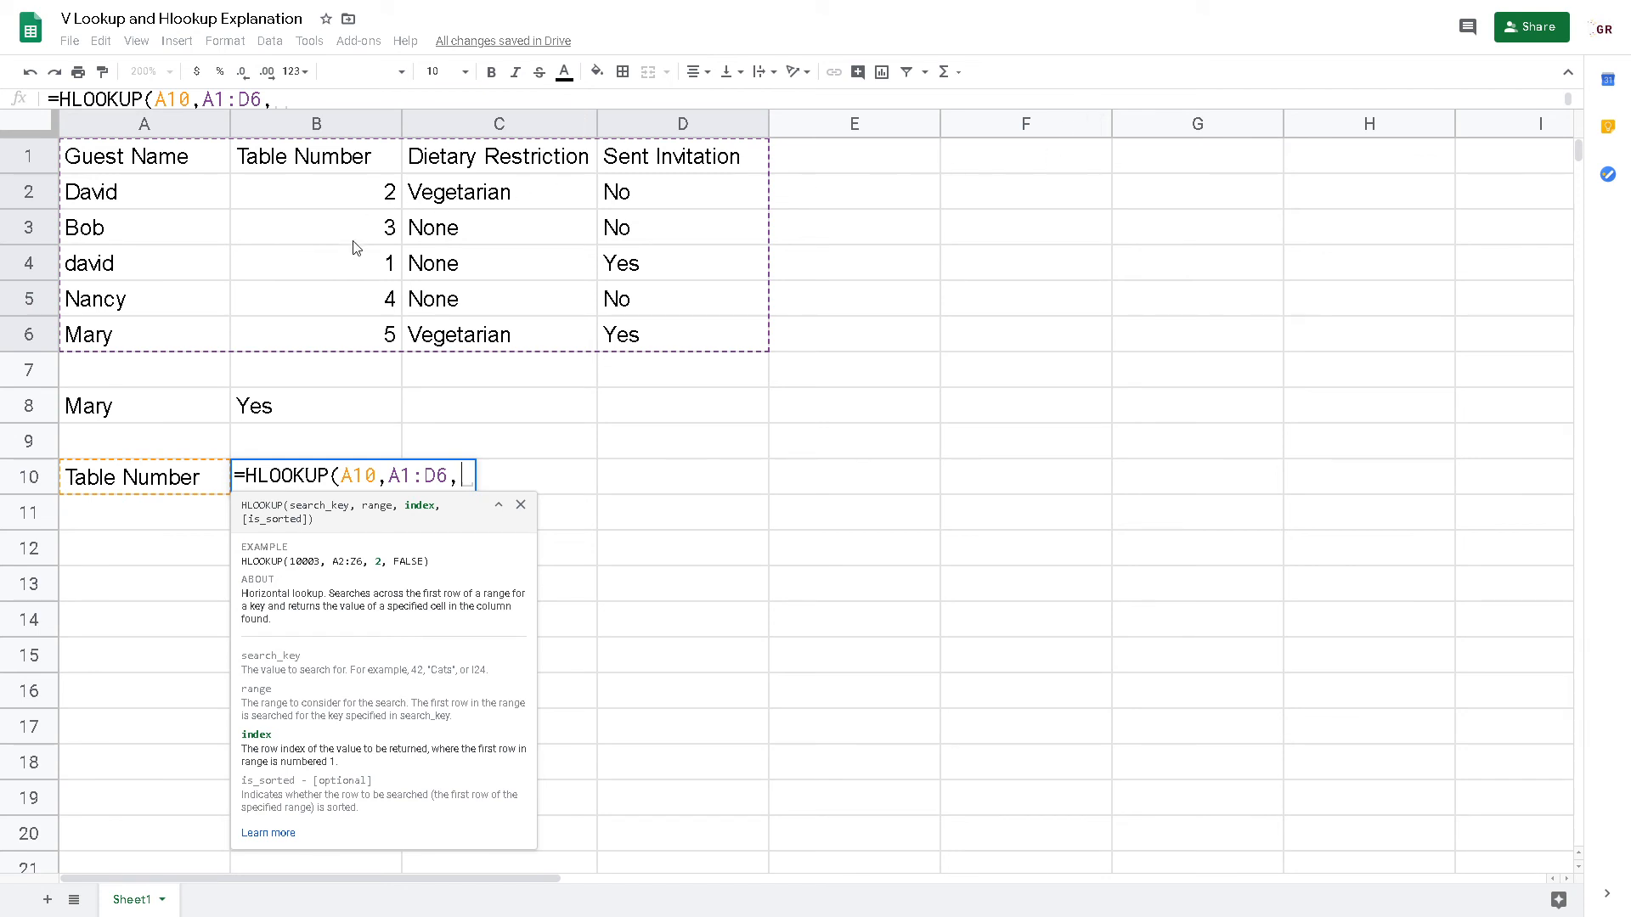
Complete the HLOOKUP formula in B10 with row index 3 and 0 as the is_sorted argument
{"action": "type", "text": "3"}
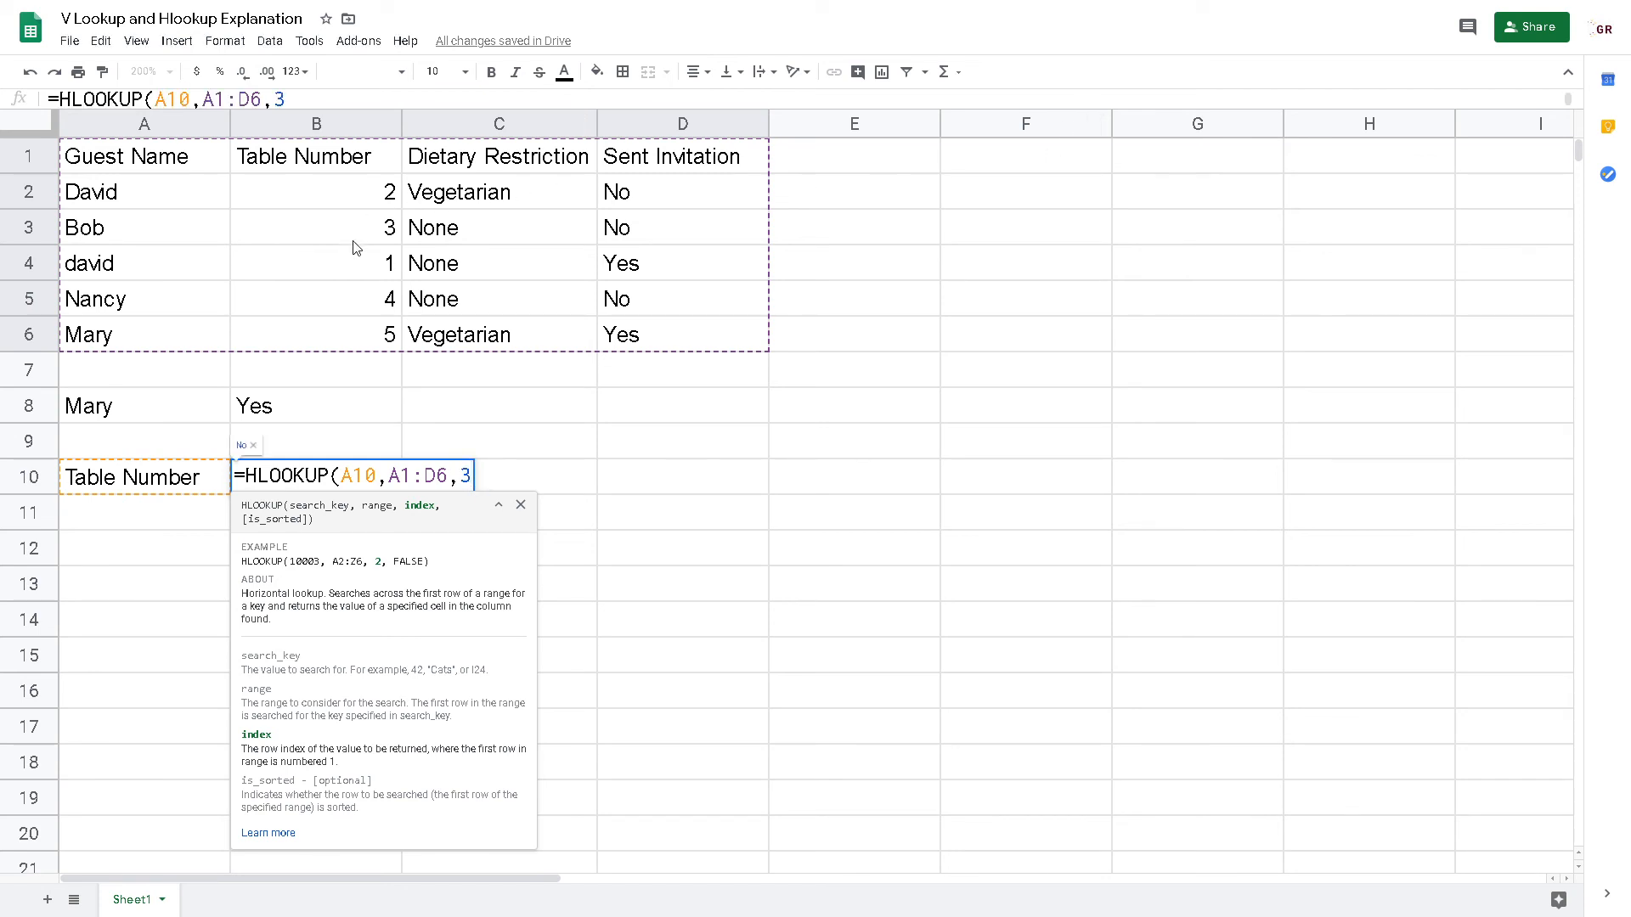
{"action": "type", "text": ","}
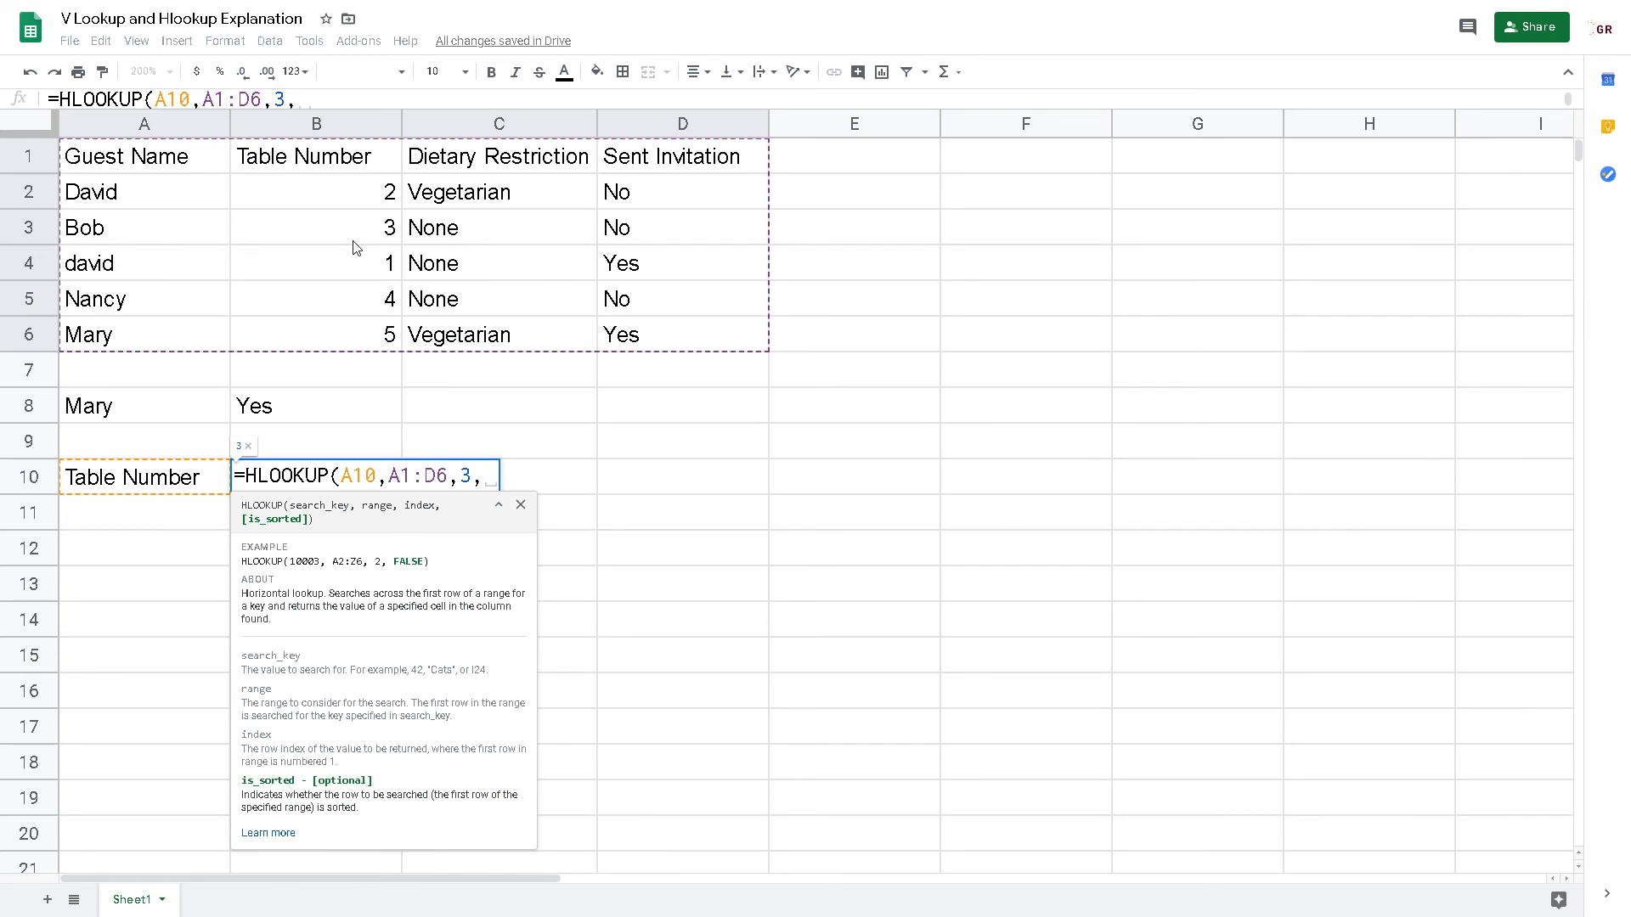
{"action": "type", "text": "0"}
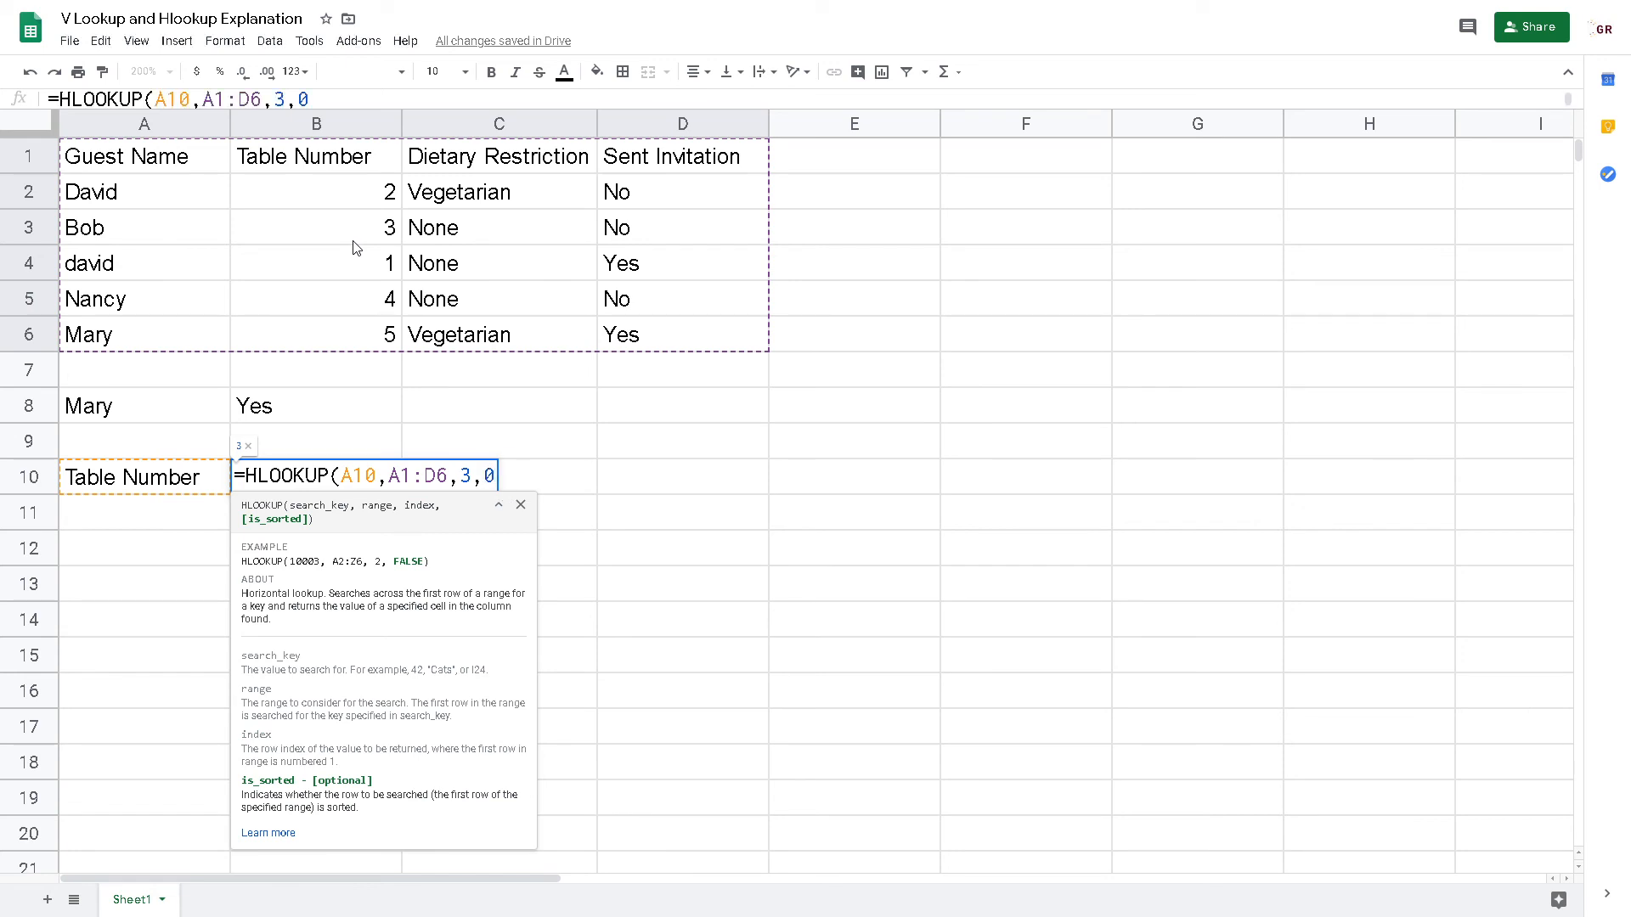
{"action": "type", "text": ")"}
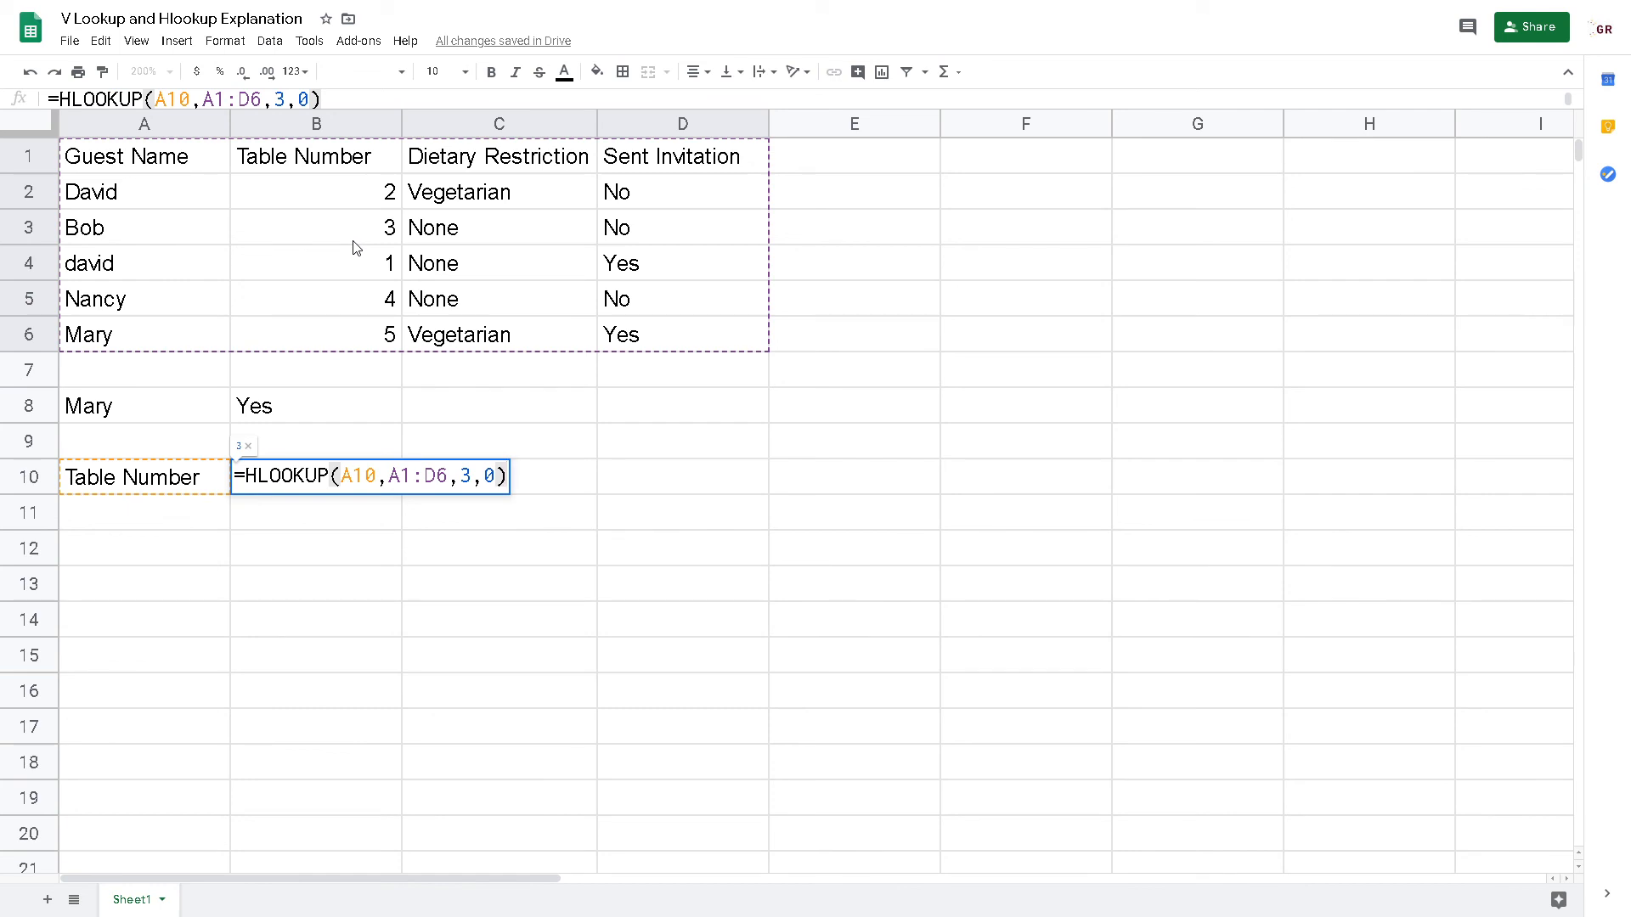
{"action": "key", "text": "Return"}
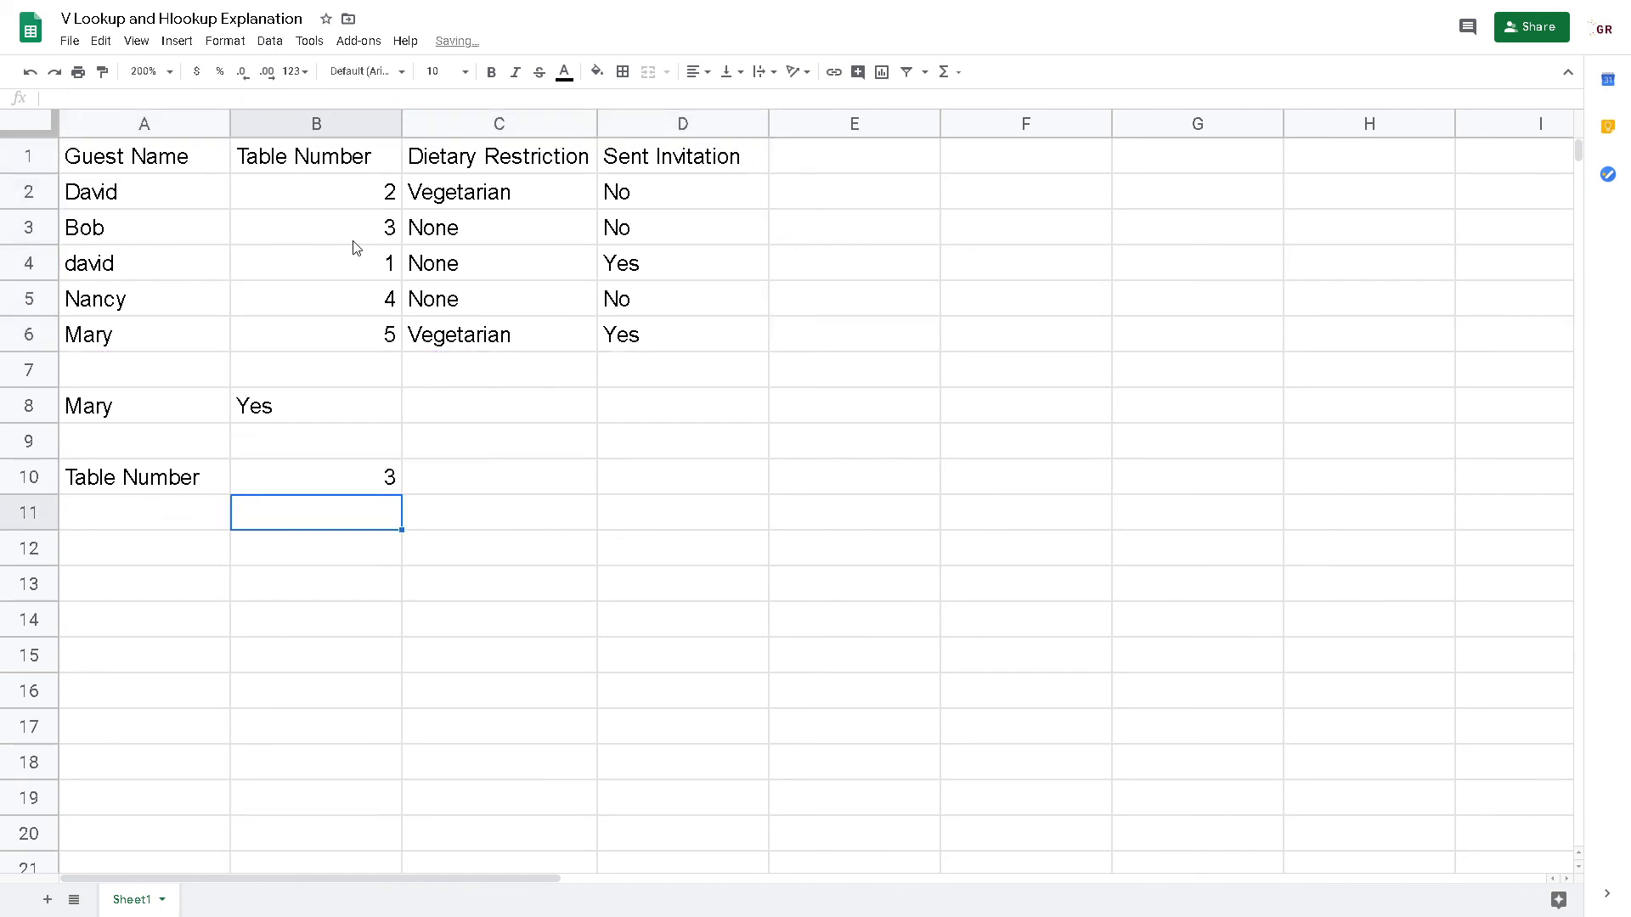
Replace the horizontal lookup label in A10 with "Dietary Restriction"
{"action": "left_click", "coordinate": [325, 481]}
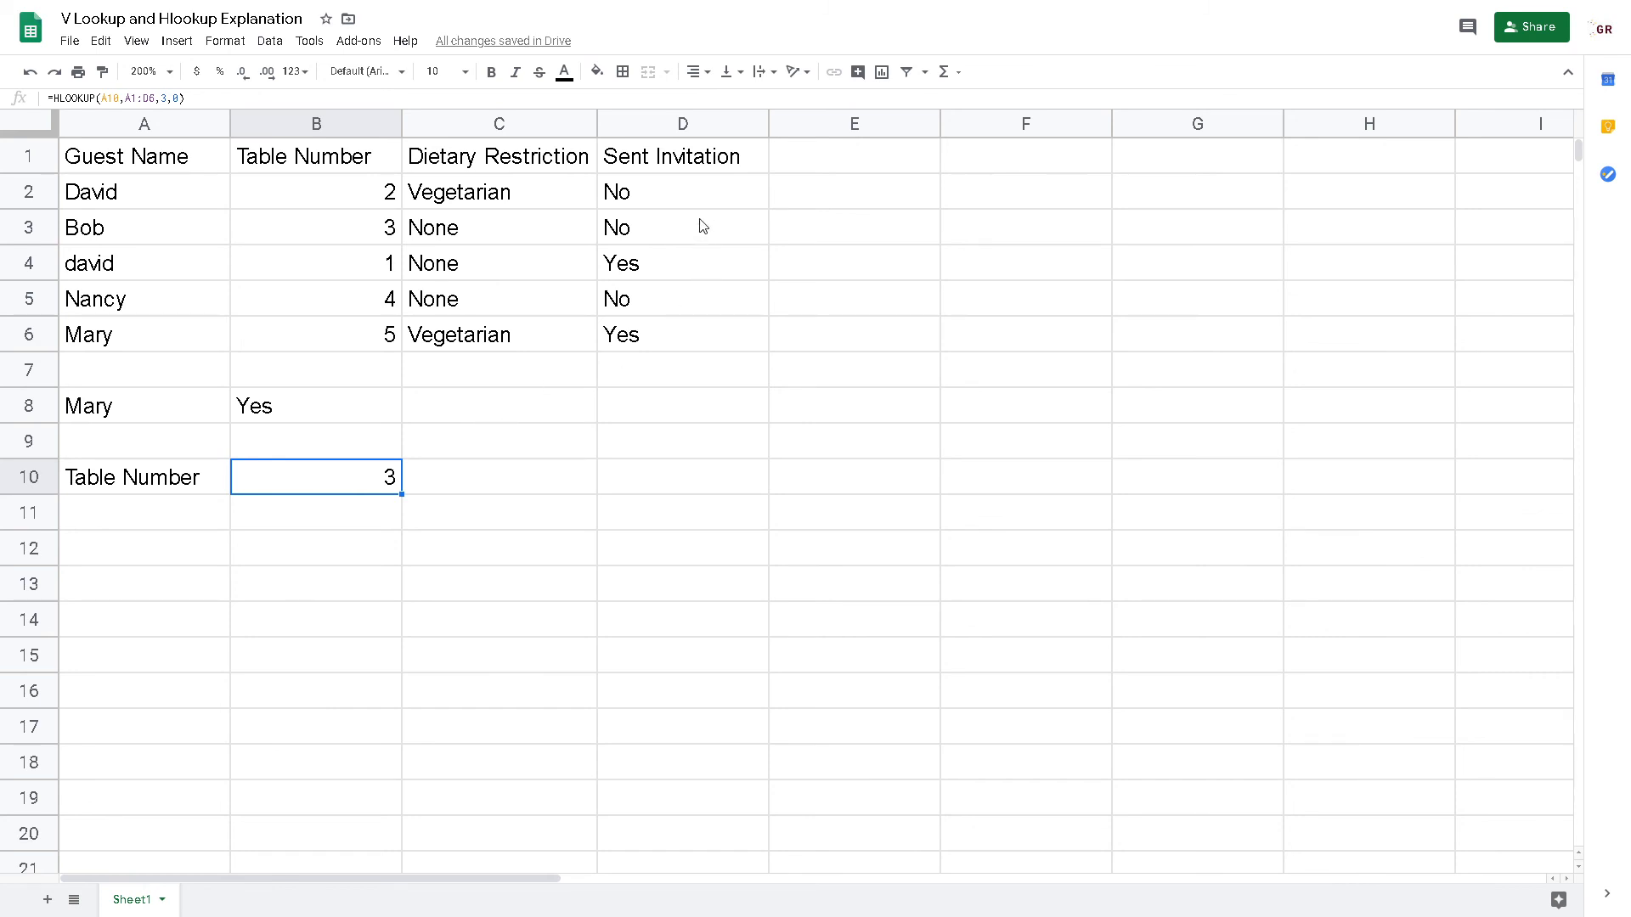
{"action": "left_click", "coordinate": [169, 475]}
{"action": "type", "text": "D"}
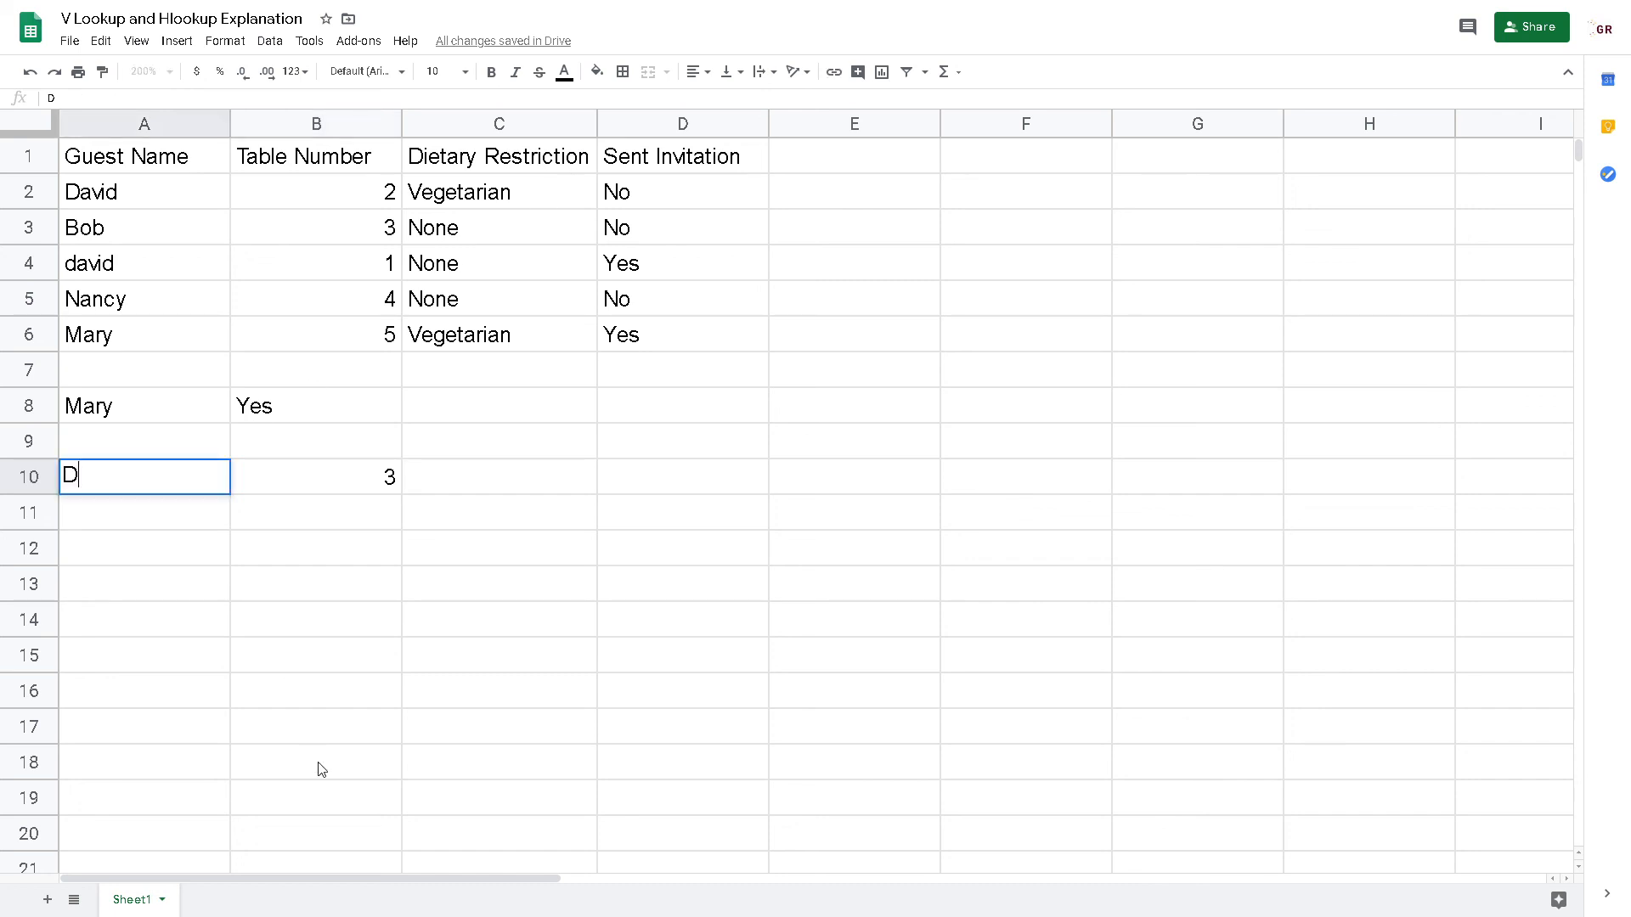
{"action": "type", "text": "ietary Restriction"}
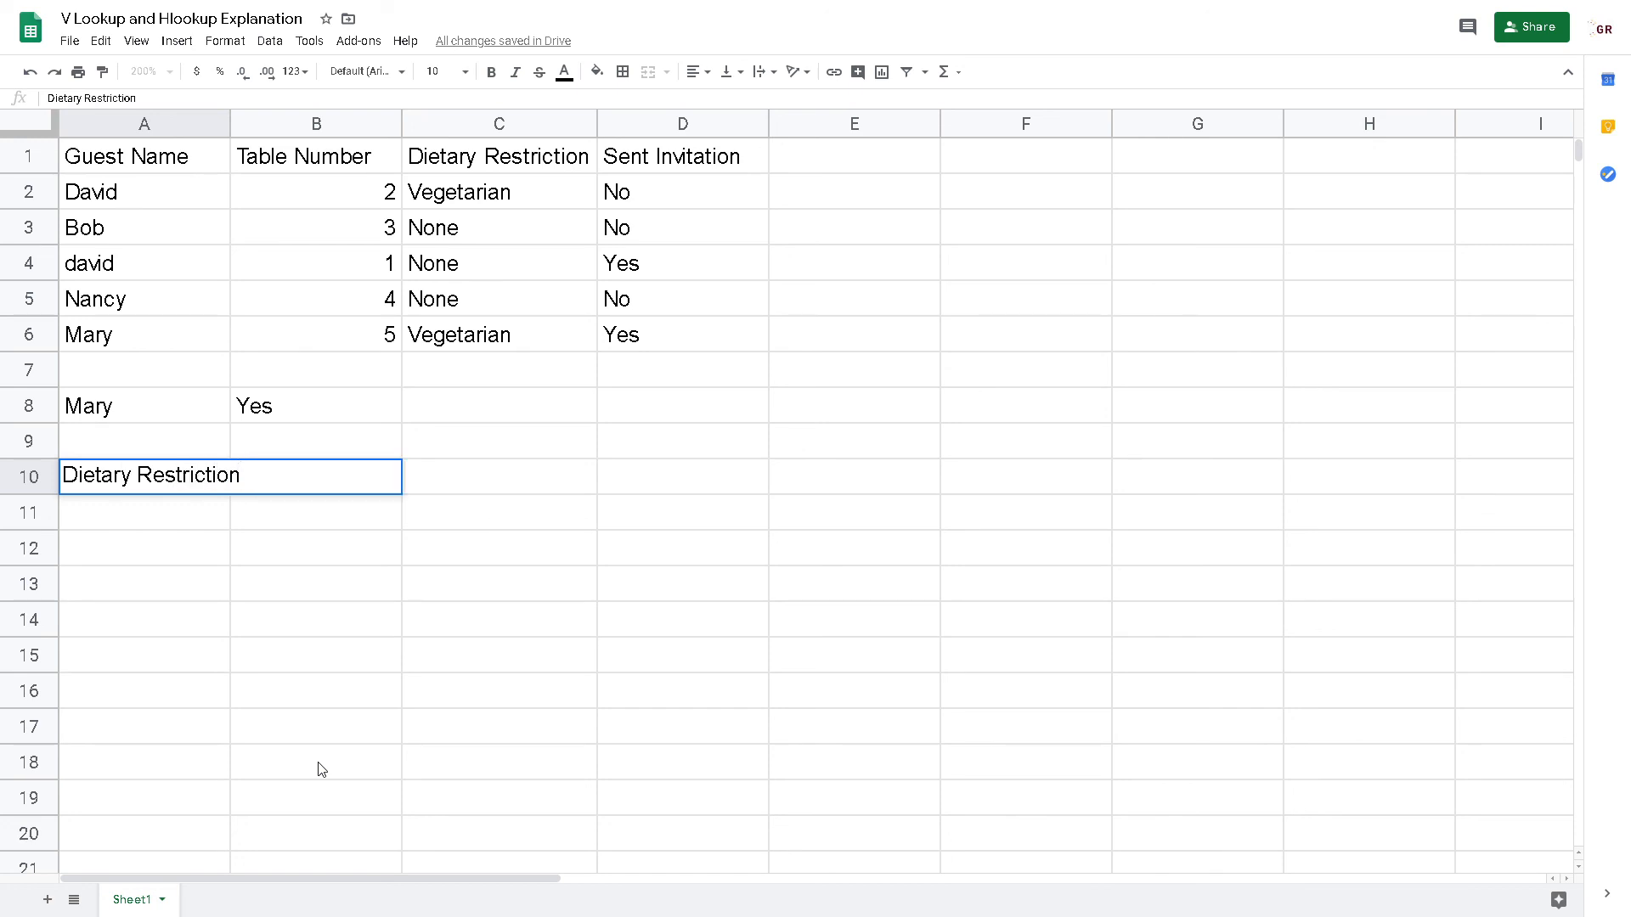
{"action": "key", "text": "Return"}
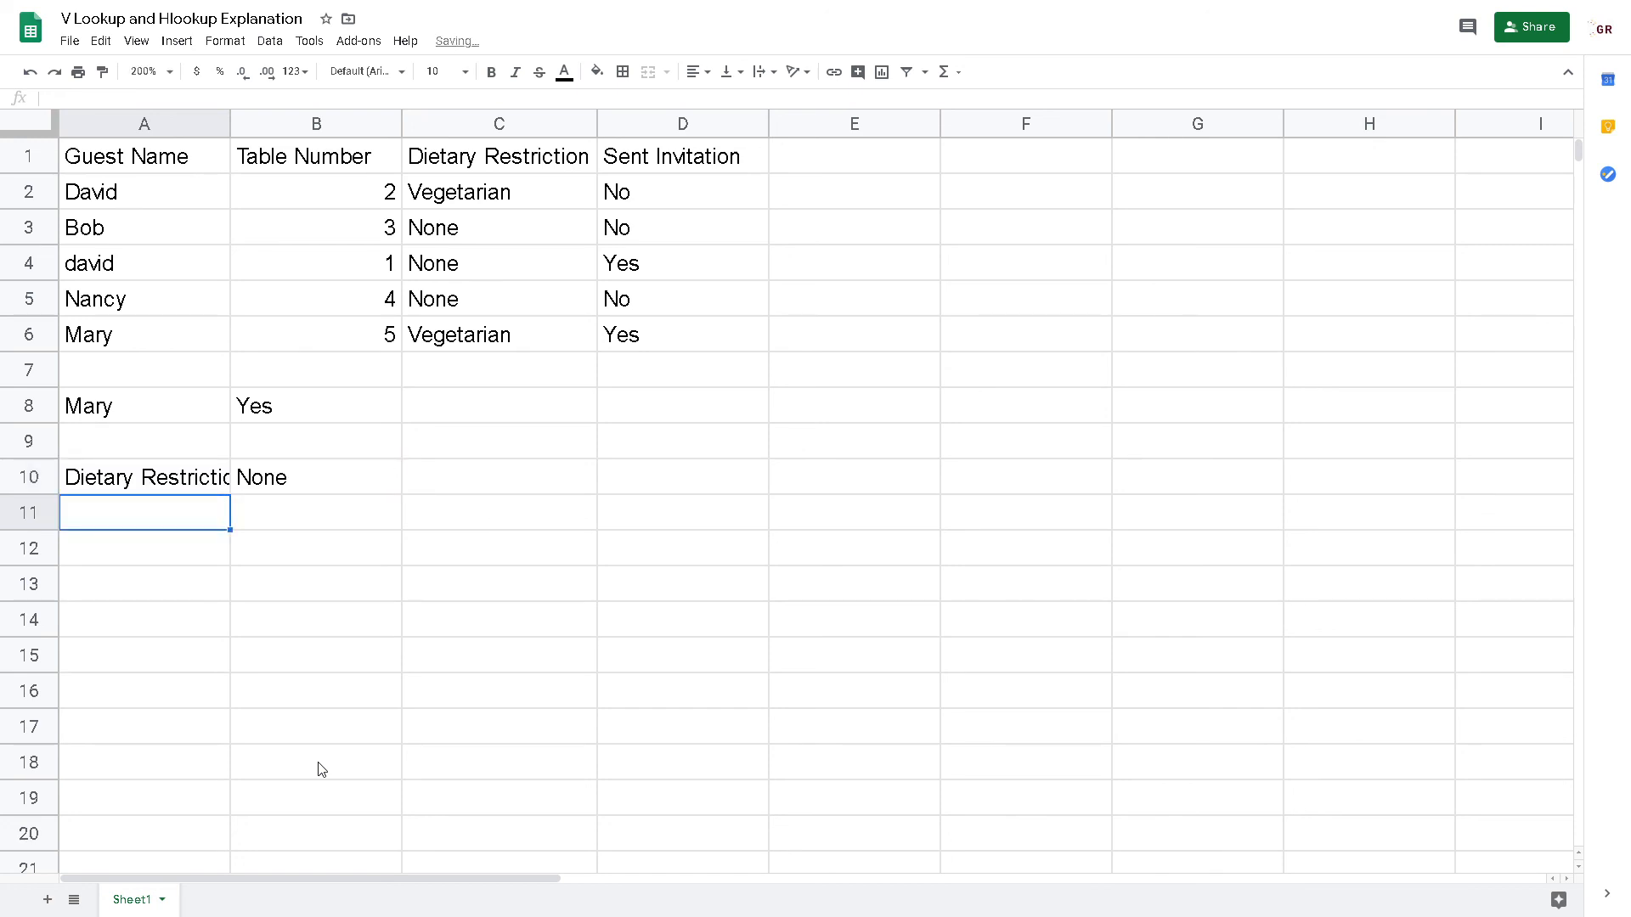